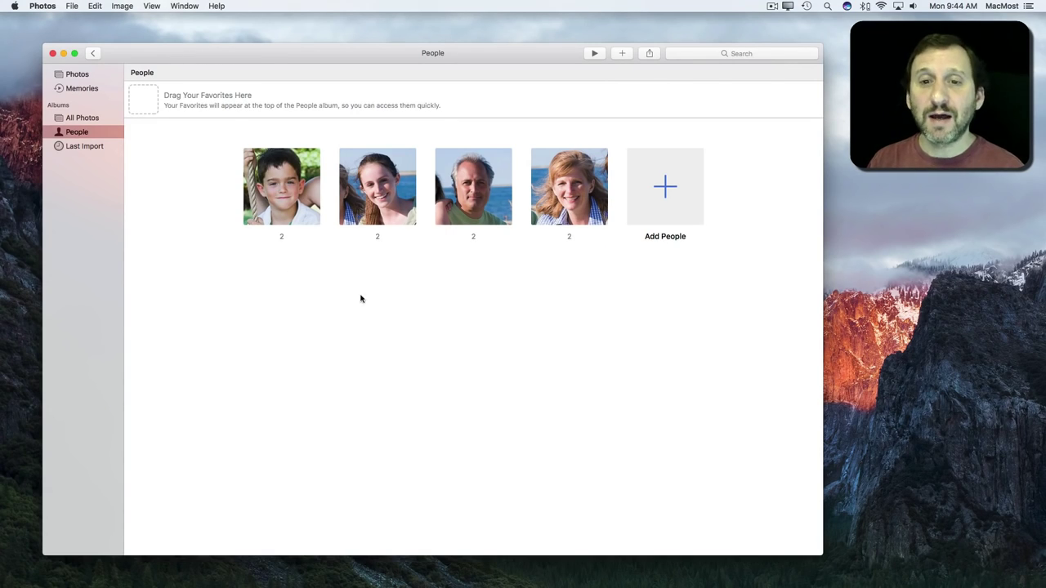
Browse the whole photo library by moment, then go back to the People album
{"action": "mouse_move", "coordinate": [280, 245]}
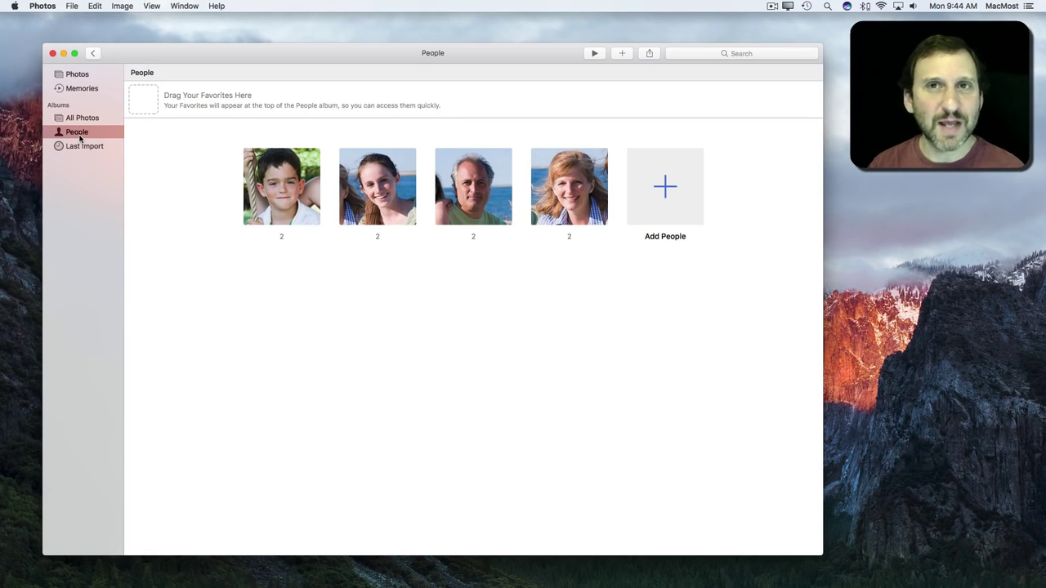
{"action": "left_click", "coordinate": [81, 75]}
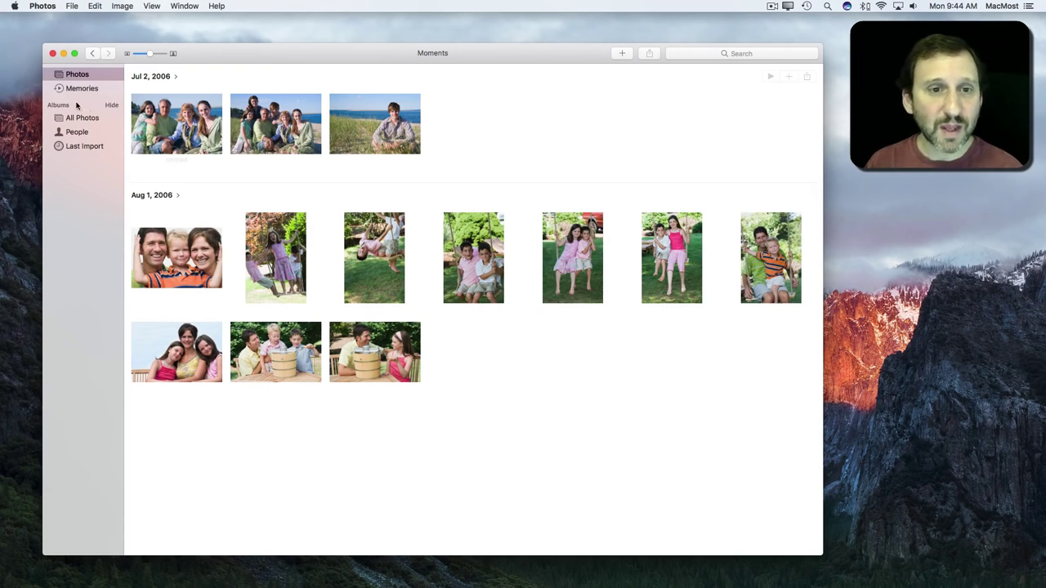
{"action": "left_click", "coordinate": [77, 132]}
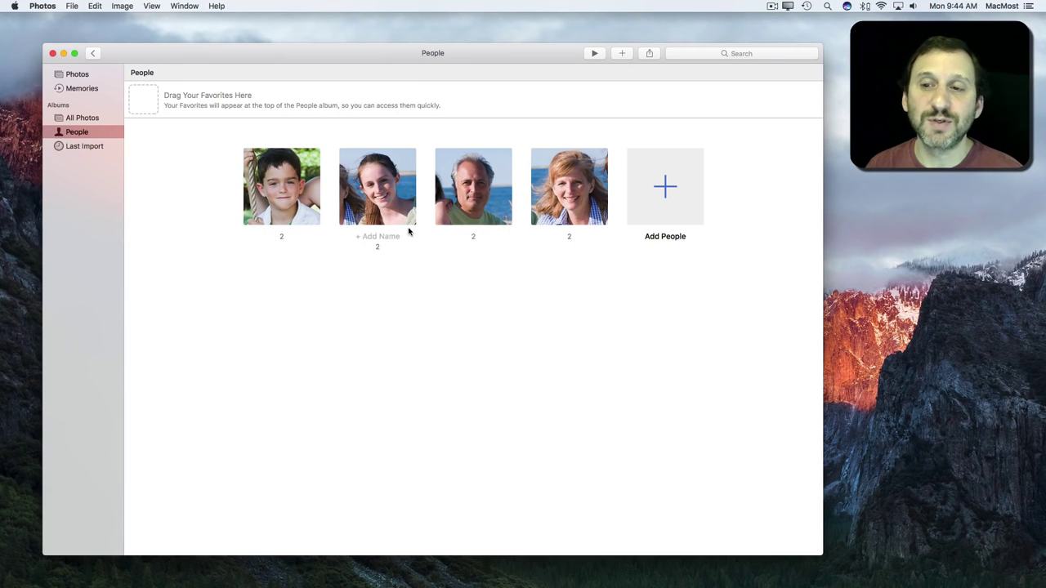
Name the woman's face Jane and the man's face John
{"action": "left_click", "coordinate": [562, 237]}
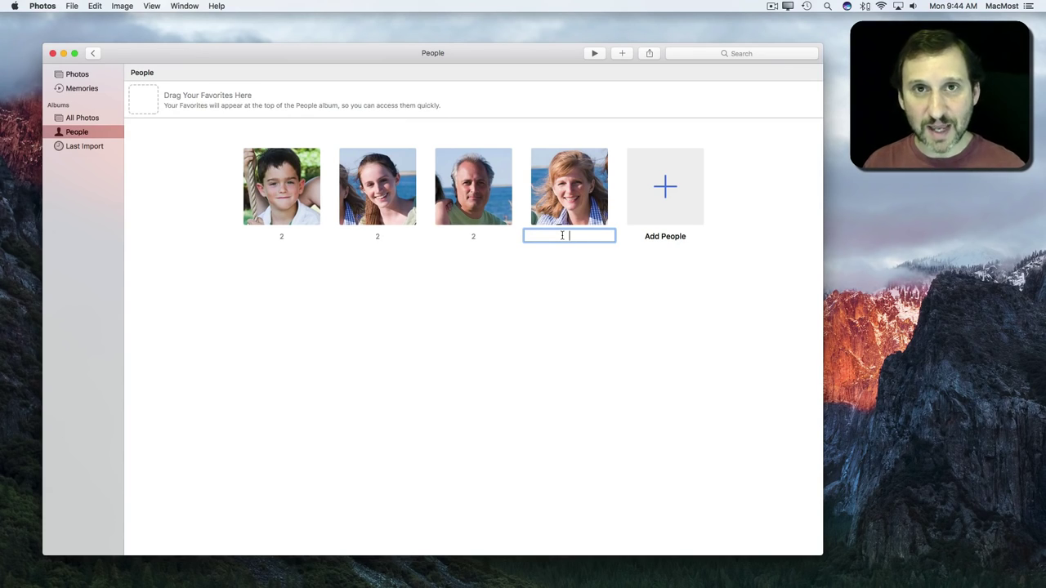
{"action": "type", "text": "Jane"}
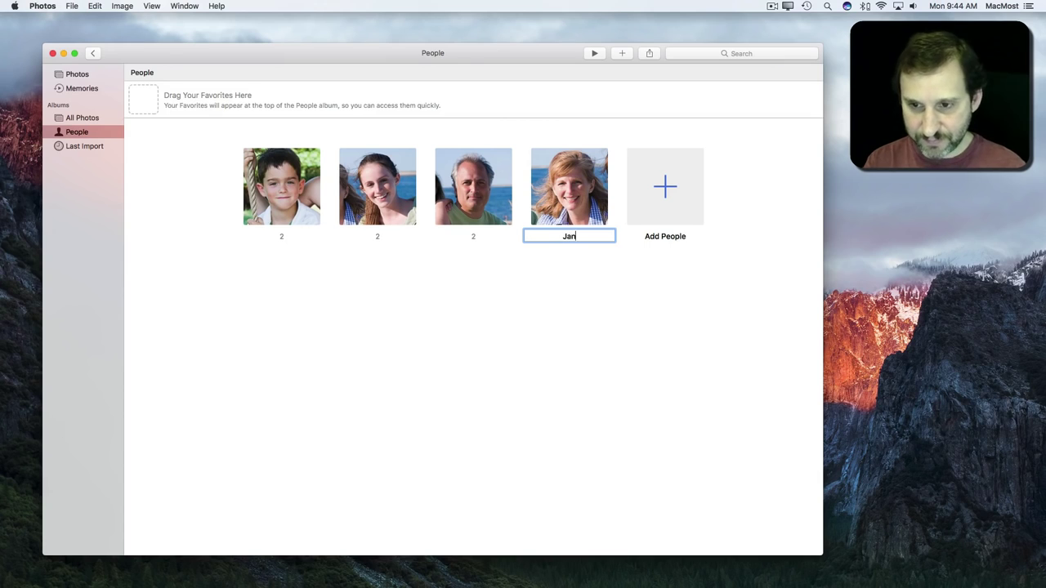
{"action": "key", "text": "Return"}
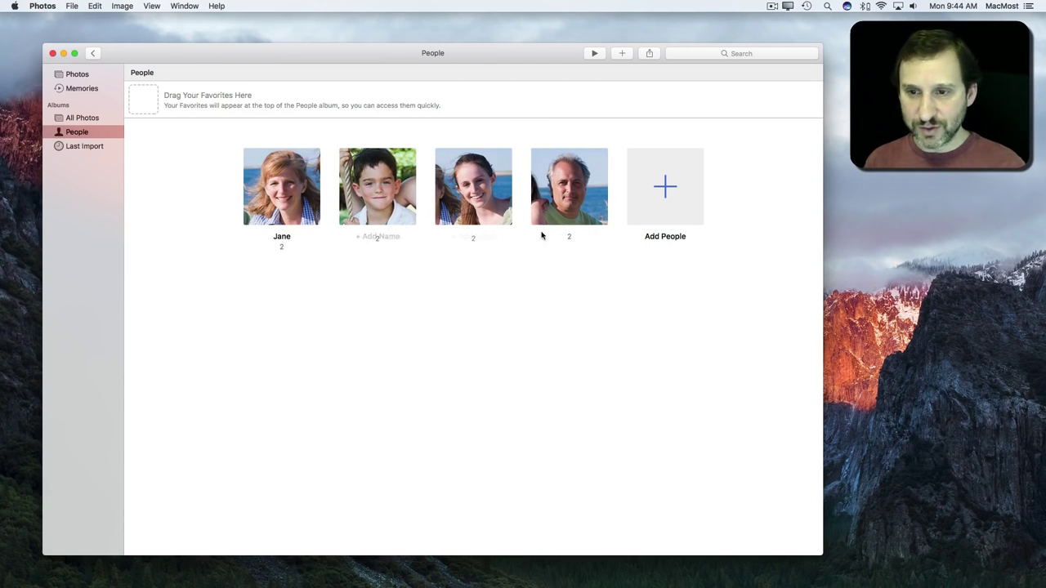
{"action": "left_click", "coordinate": [570, 236]}
{"action": "type", "text": "John"}
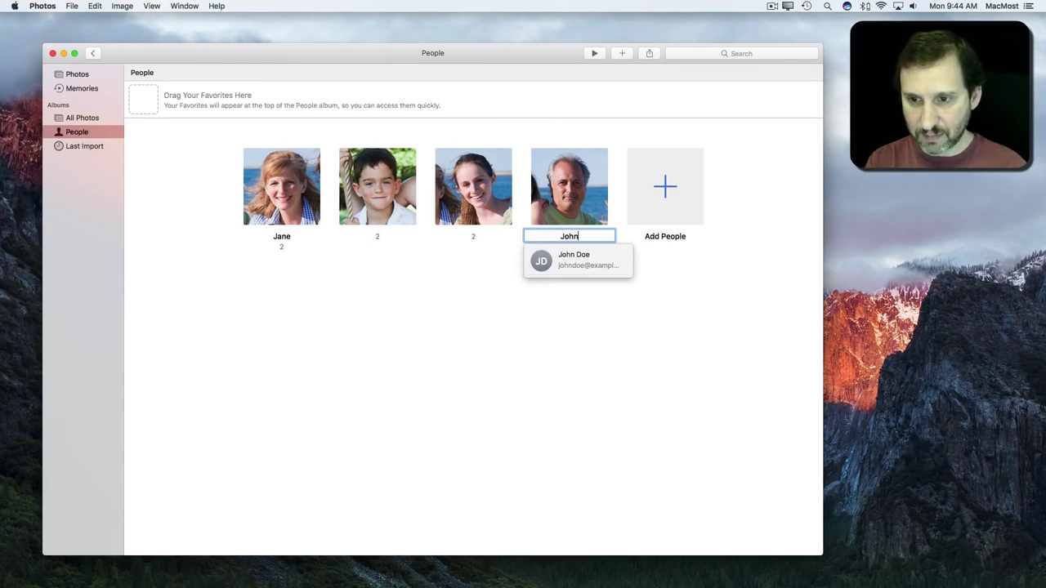
{"action": "key", "text": "Return"}
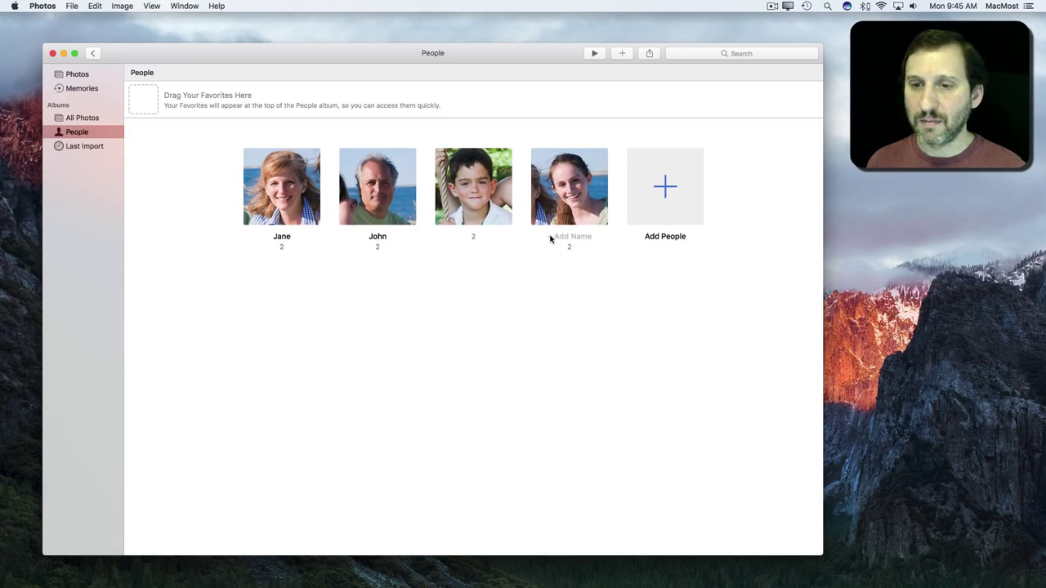
Name the dark-haired boy's face Mark and the girl's face Sally
{"action": "left_click", "coordinate": [473, 237]}
{"action": "type", "text": "Mark"}
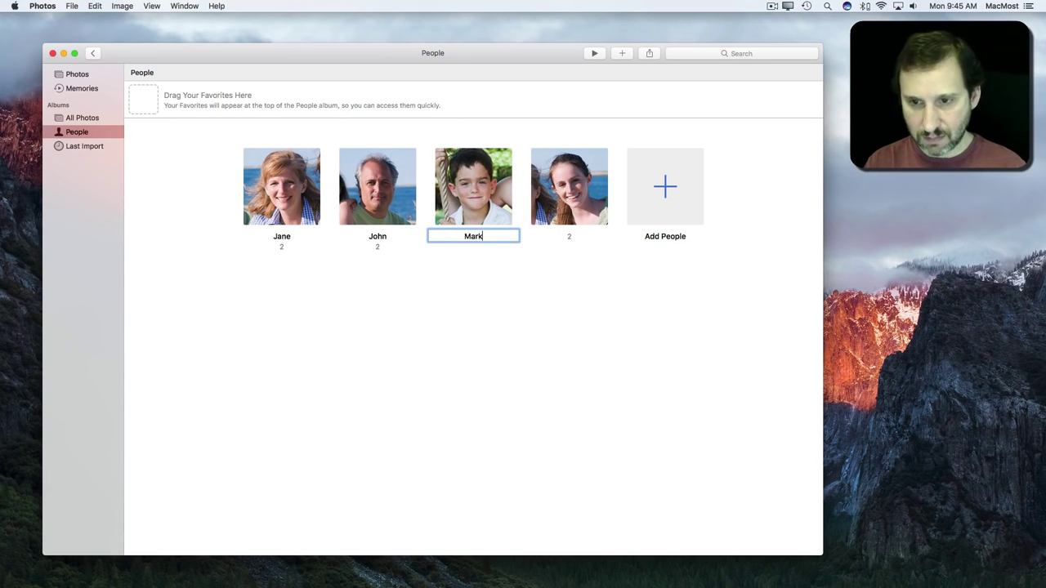
{"action": "key", "text": "Return"}
{"action": "left_click", "coordinate": [570, 236]}
{"action": "type", "text": "Sally"}
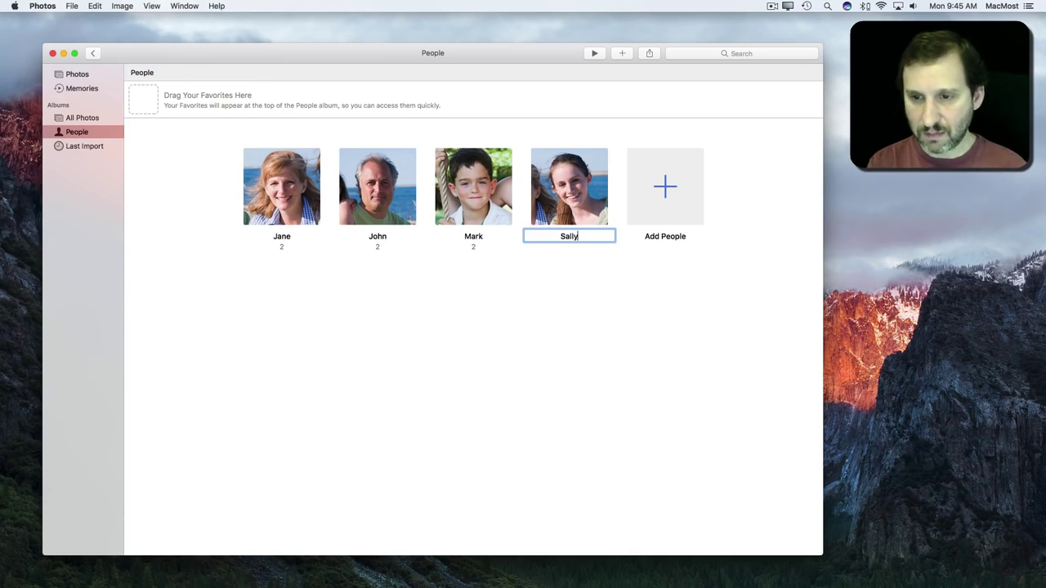
{"action": "key", "text": "Return"}
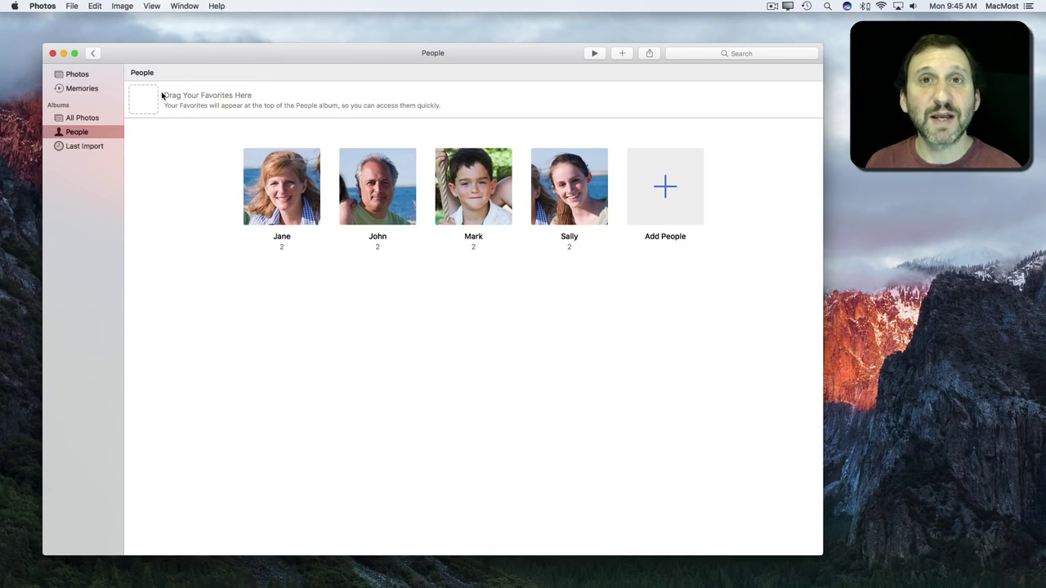
Drag Jane and John into the favorites area, view favorites only, then show everyone again
{"action": "left_click_drag", "start_coordinate": [292, 208], "coordinate": [243, 103]}
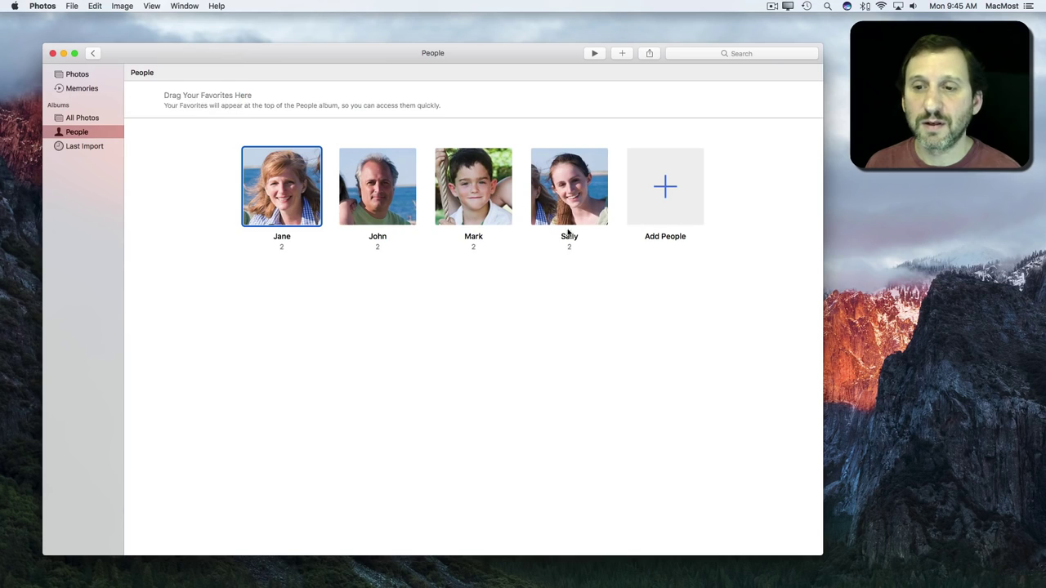
{"action": "left_click_drag", "start_coordinate": [313, 353], "coordinate": [347, 172]}
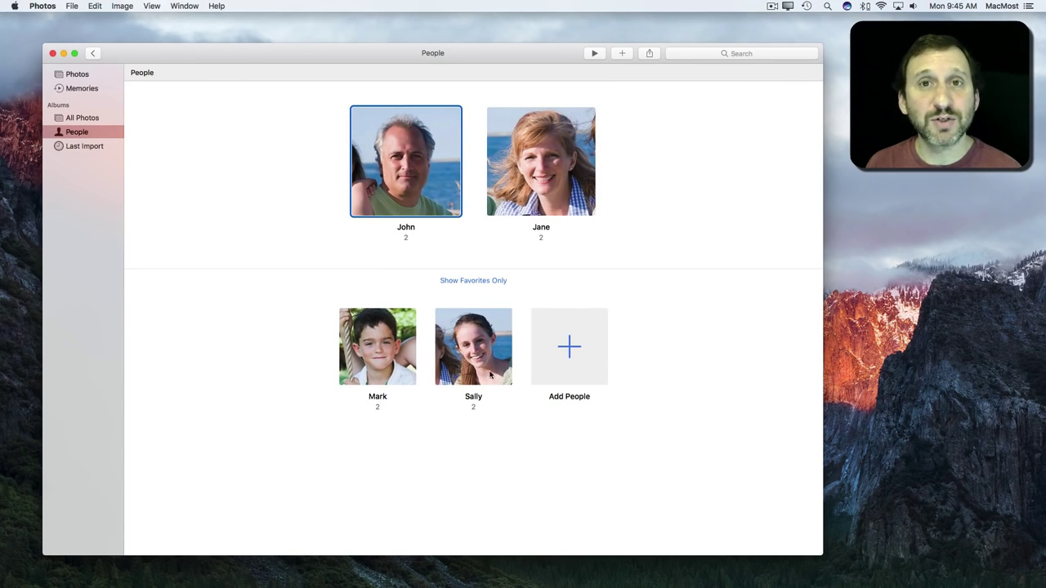
{"action": "left_click", "coordinate": [462, 283]}
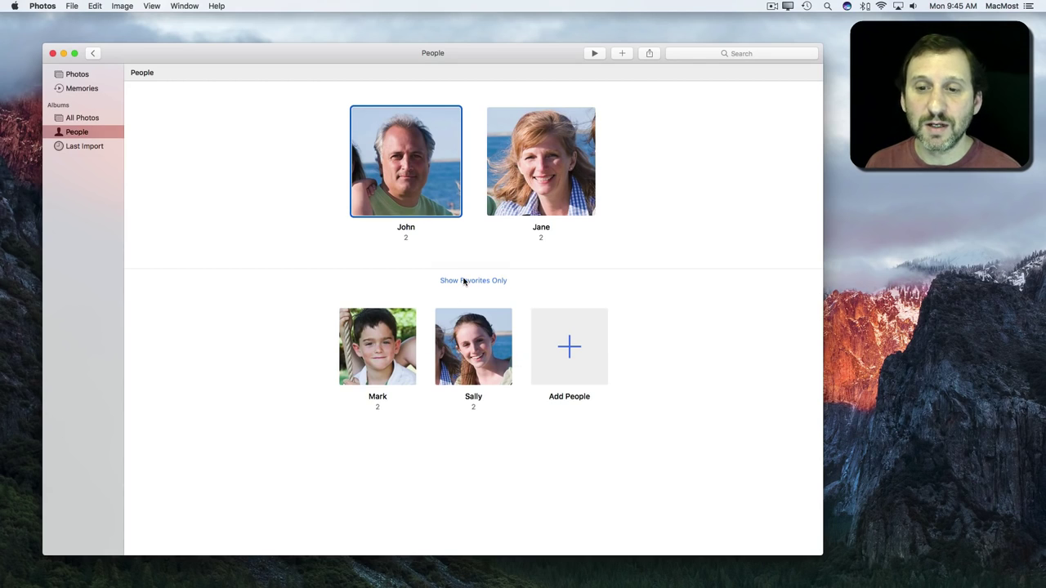
{"action": "left_click", "coordinate": [473, 472]}
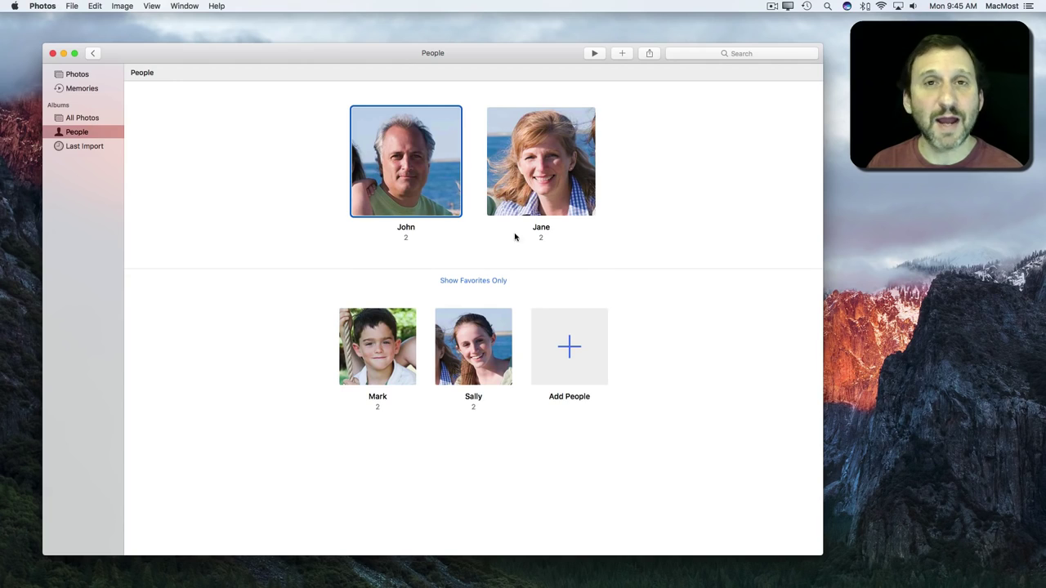
Add the blond boy's face from the detected faces to the People album
{"action": "left_click", "coordinate": [567, 360]}
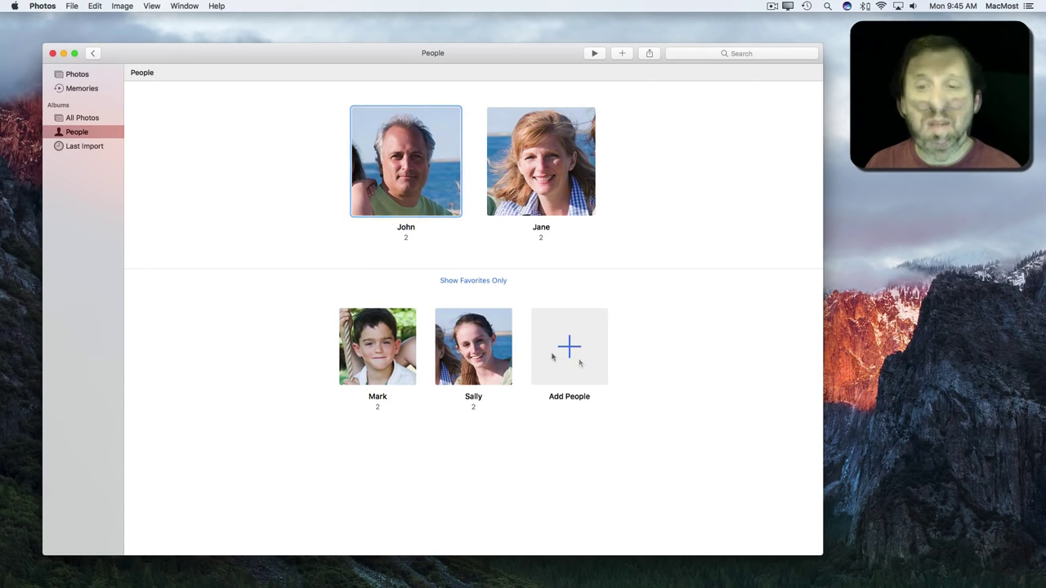
{"action": "left_click", "coordinate": [567, 353]}
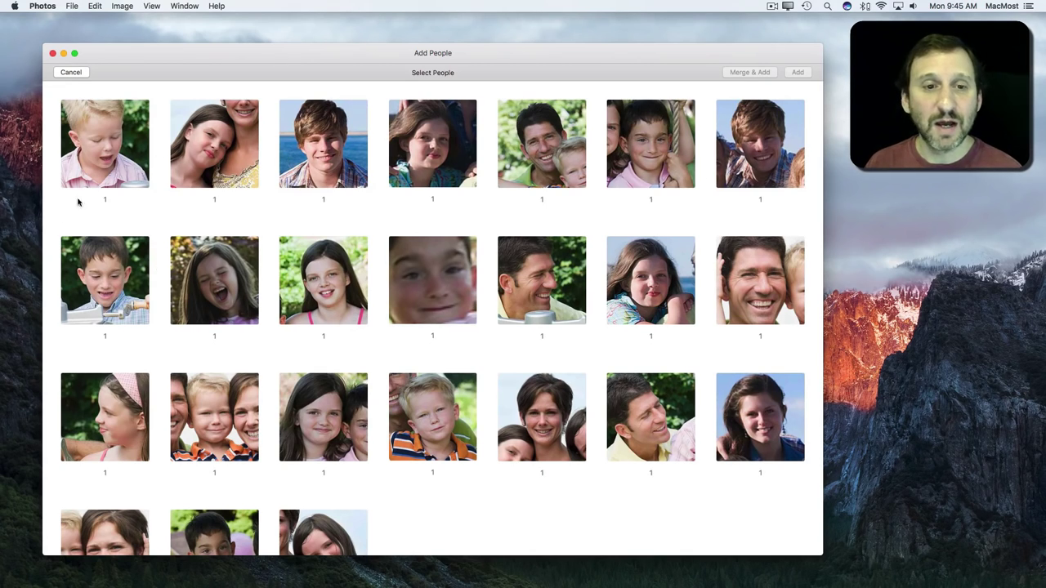
{"action": "left_click", "coordinate": [325, 177]}
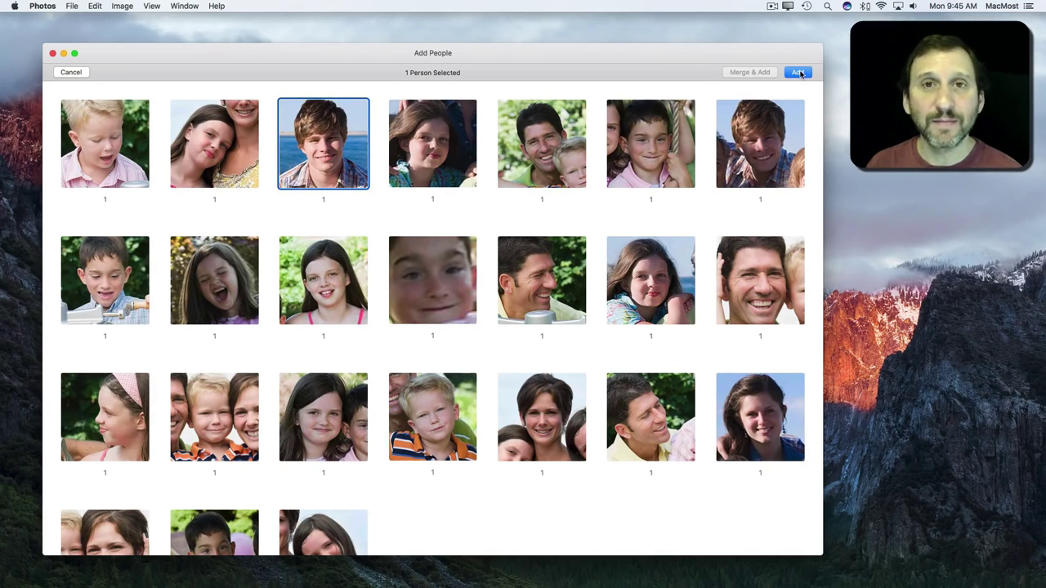
{"action": "left_click", "coordinate": [111, 156]}
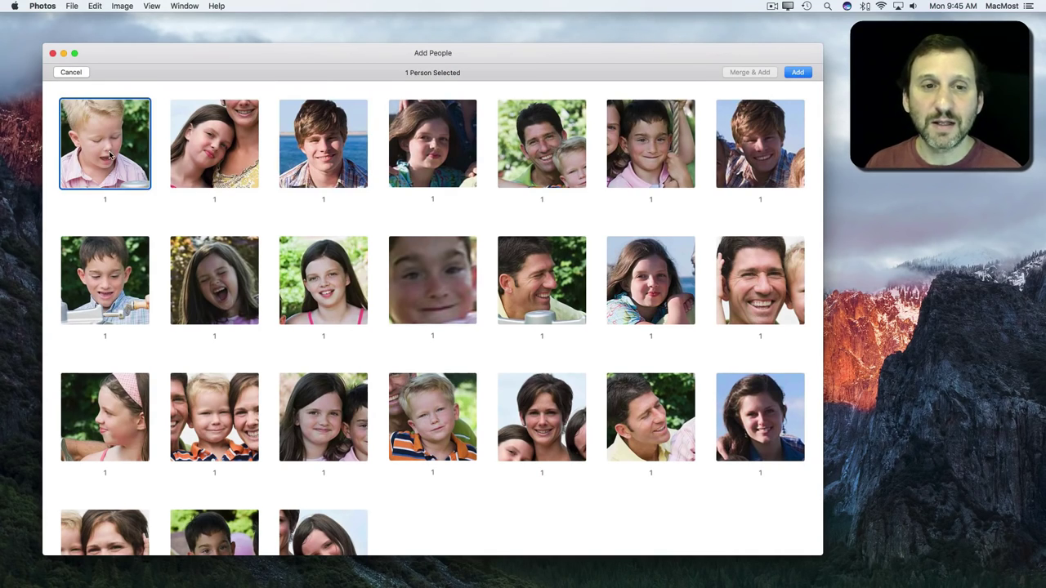
{"action": "left_click", "coordinate": [802, 75]}
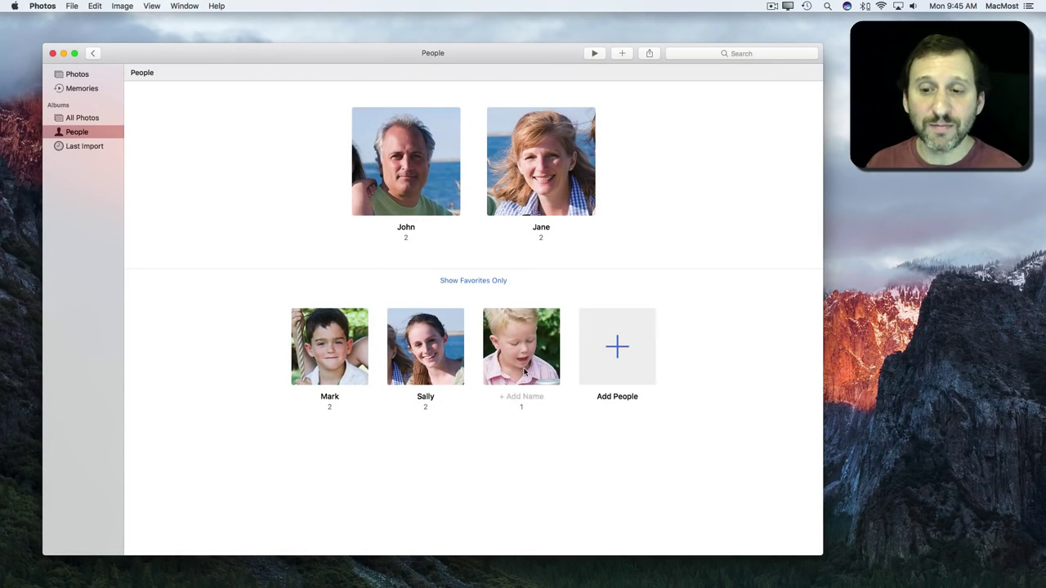
Name the new blond boy's face Mike
{"action": "left_click", "coordinate": [513, 397]}
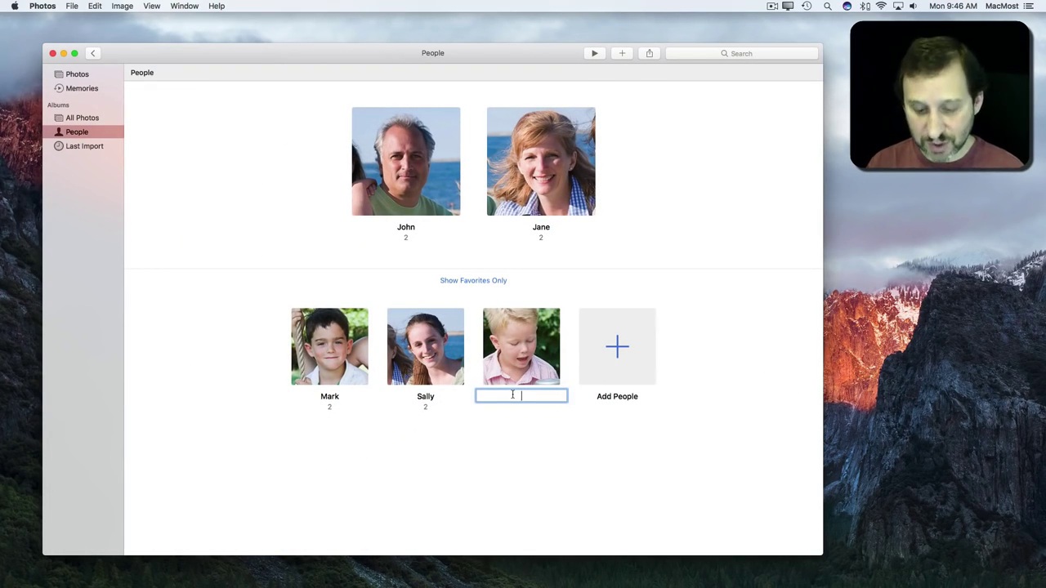
{"action": "type", "text": "Mike"}
{"action": "key", "text": "Return"}
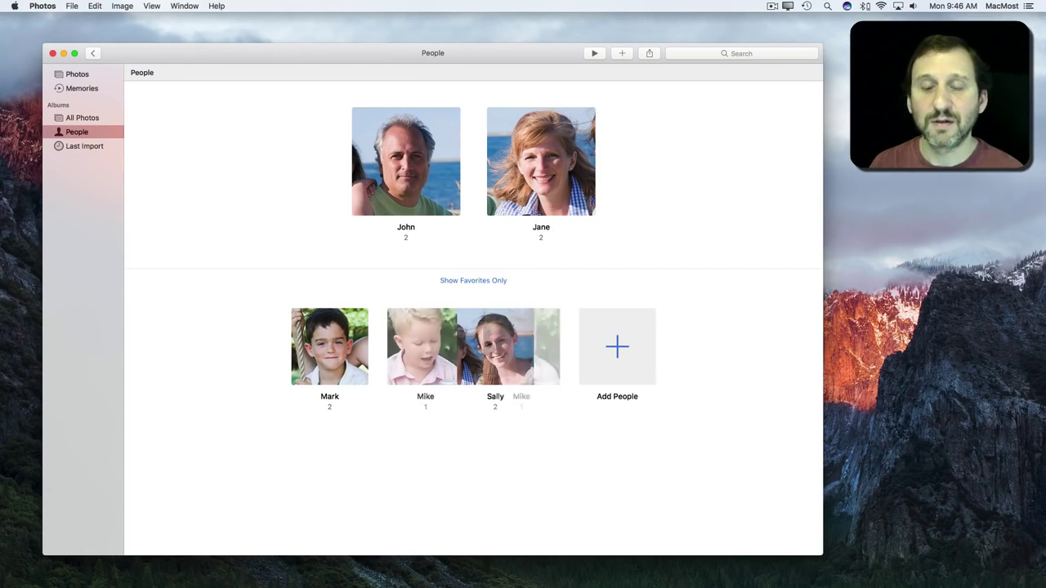
Select two faces of the teenage boy and merge them into one new person
{"action": "left_click", "coordinate": [632, 356]}
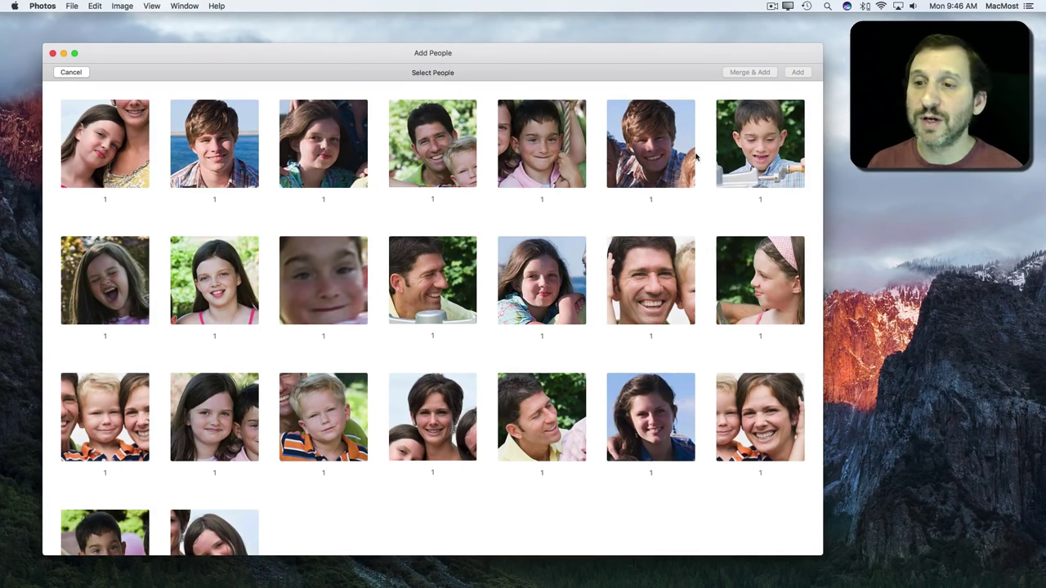
{"action": "left_click", "coordinate": [663, 144]}
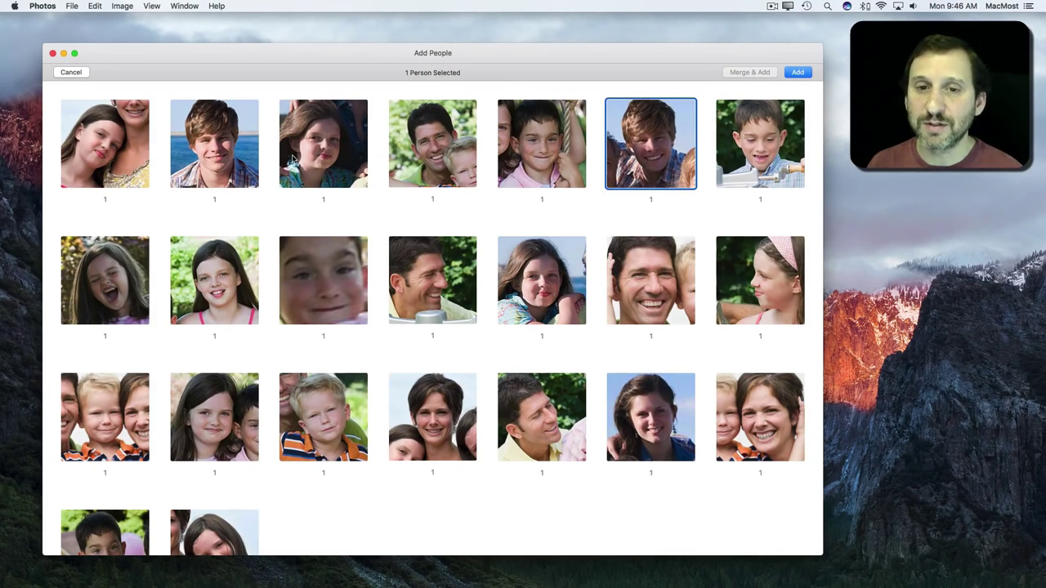
{"action": "left_click", "coordinate": [230, 154]}
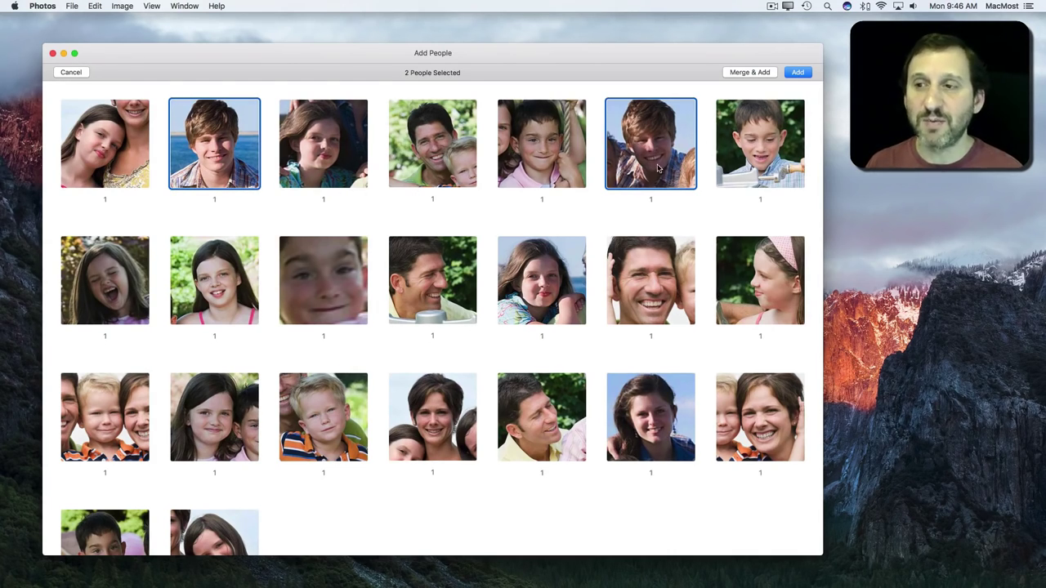
{"action": "left_click", "coordinate": [744, 72]}
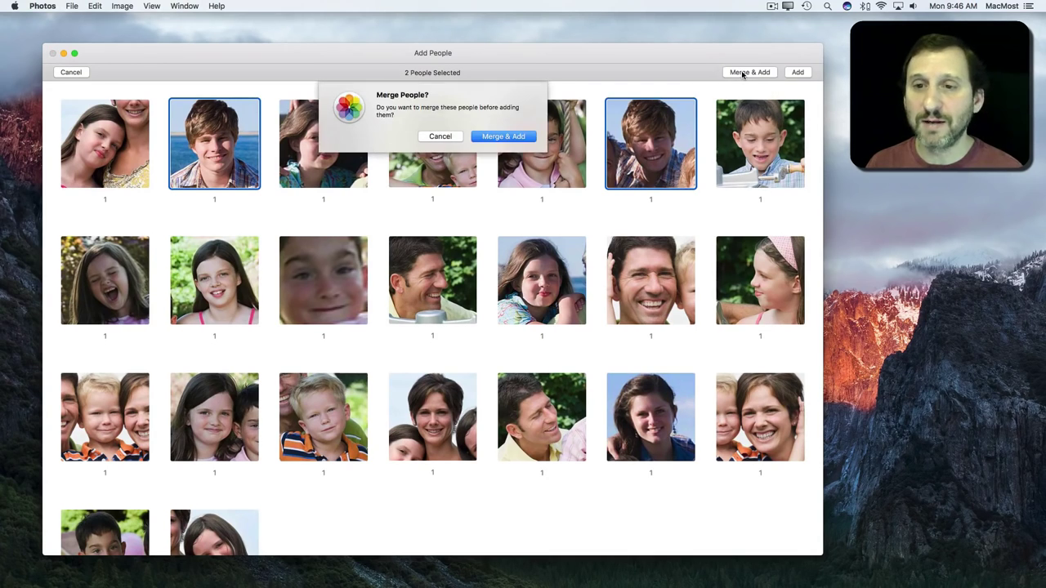
{"action": "left_click", "coordinate": [501, 136]}
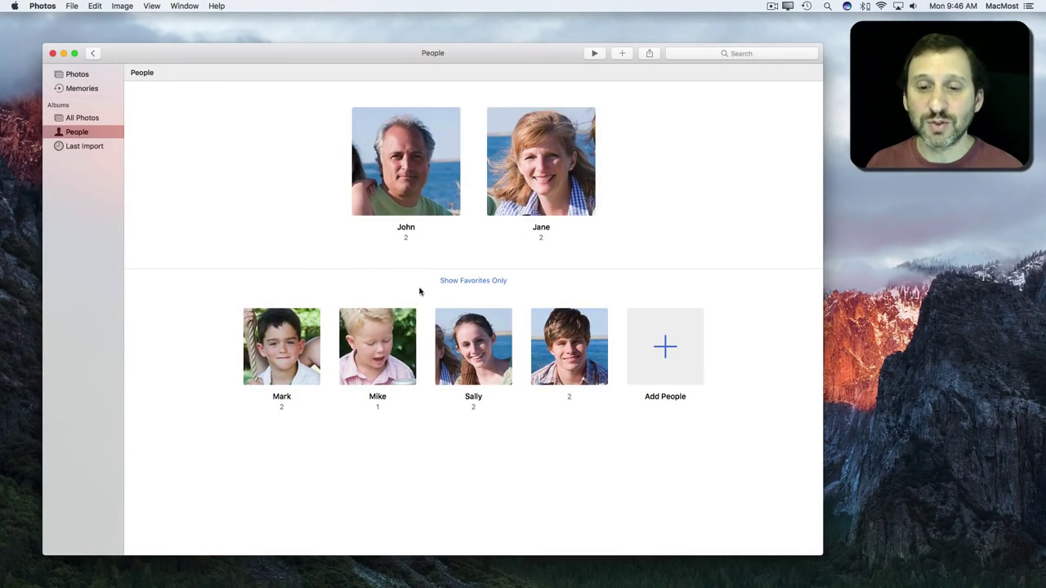
Name the merged teenage boy Joe, then open and cancel Add People
{"action": "mouse_move", "coordinate": [573, 404]}
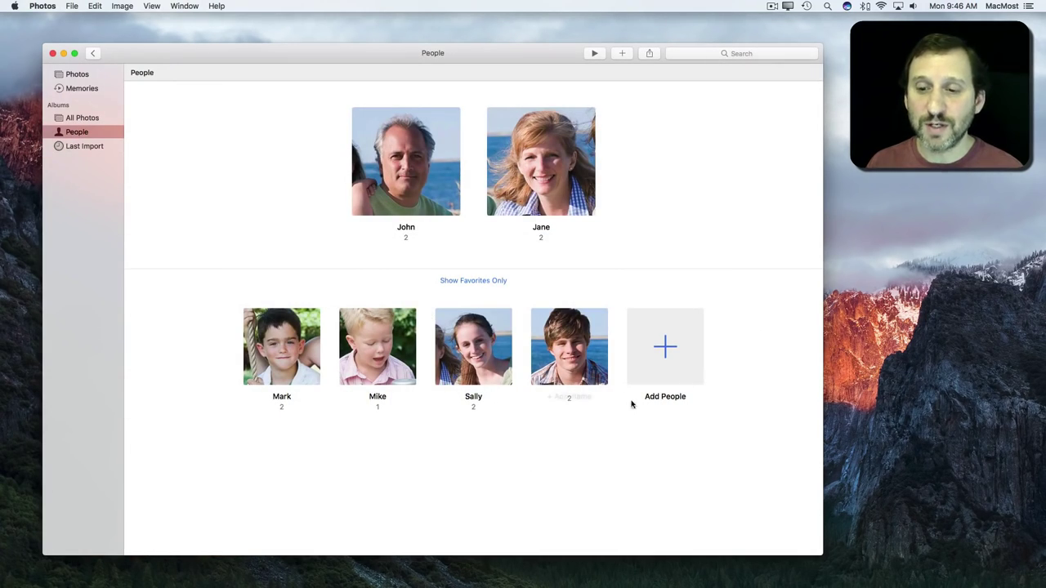
{"action": "left_click", "coordinate": [565, 397]}
{"action": "type", "text": "Joe"}
{"action": "key", "text": "Return"}
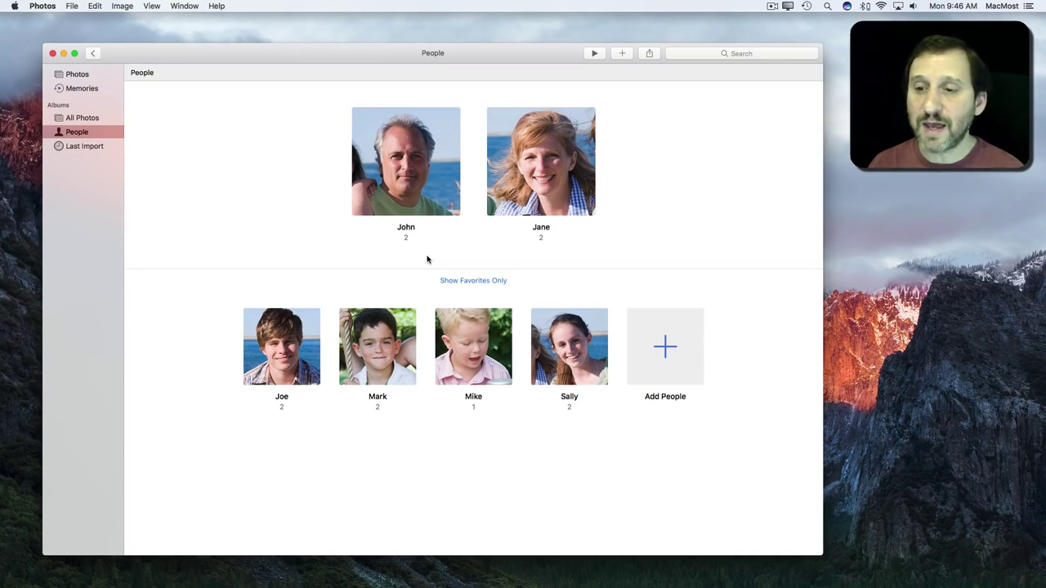
{"action": "left_click", "coordinate": [674, 373]}
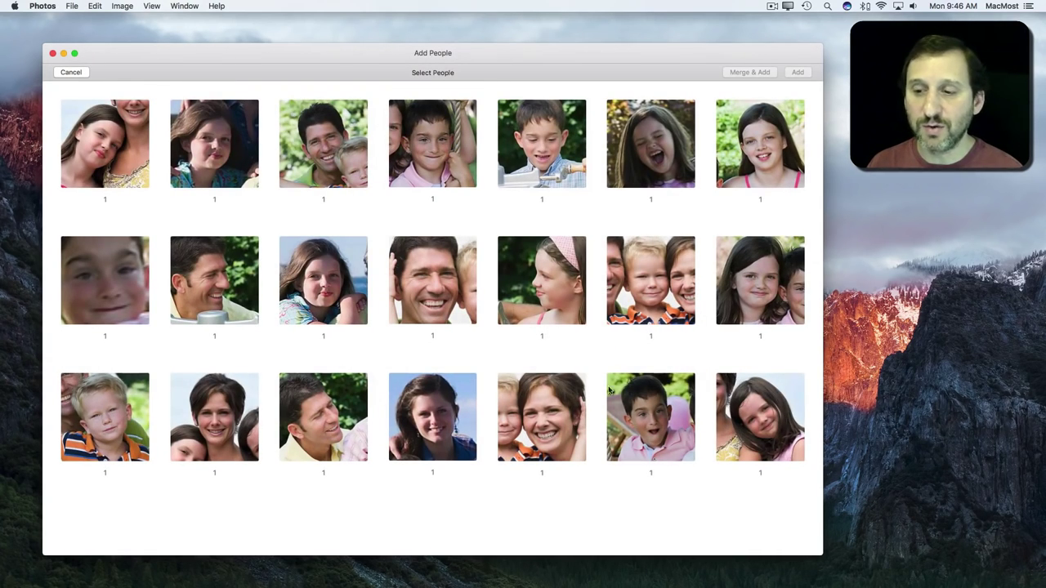
{"action": "left_click", "coordinate": [71, 72]}
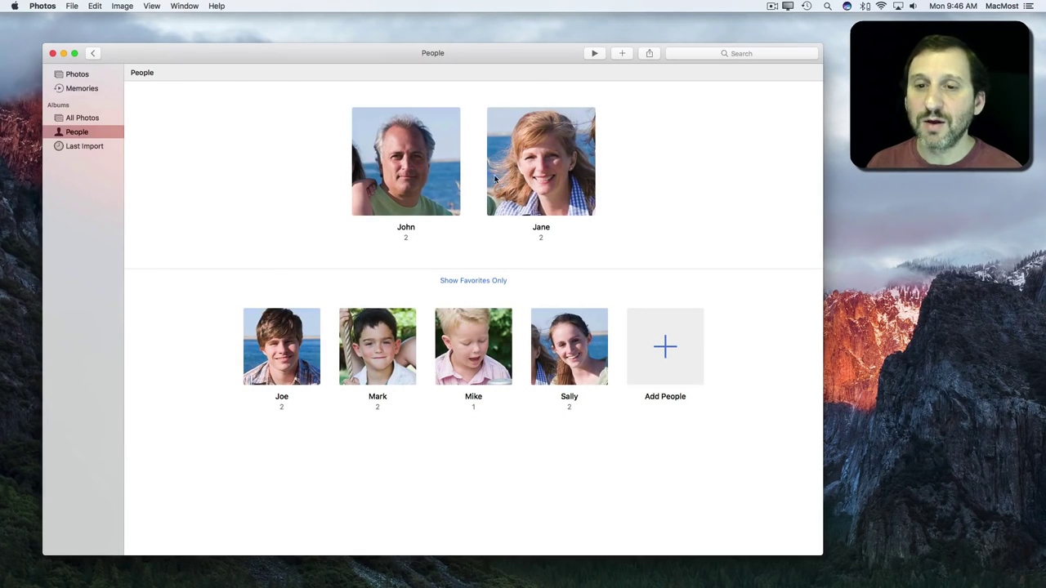
Open John's person page and toggle between all his photos and the summary
{"action": "double_click", "coordinate": [423, 165]}
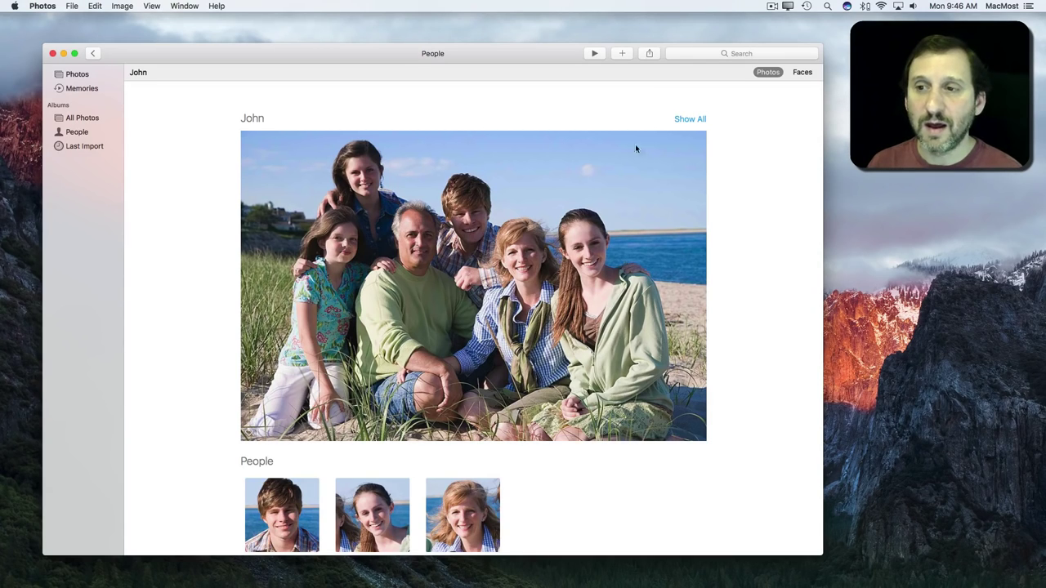
{"action": "left_click", "coordinate": [700, 121]}
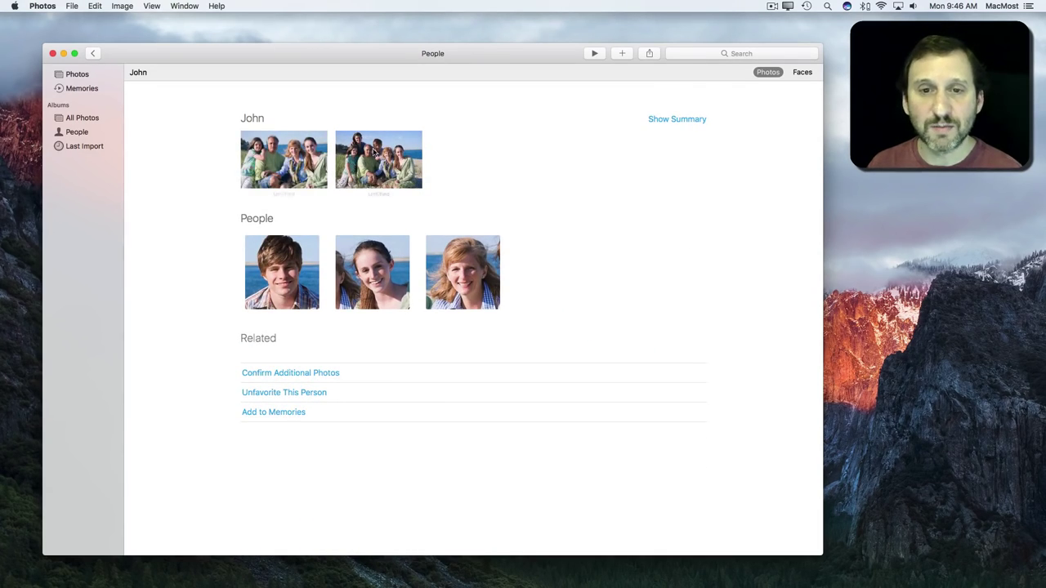
{"action": "left_click", "coordinate": [652, 123]}
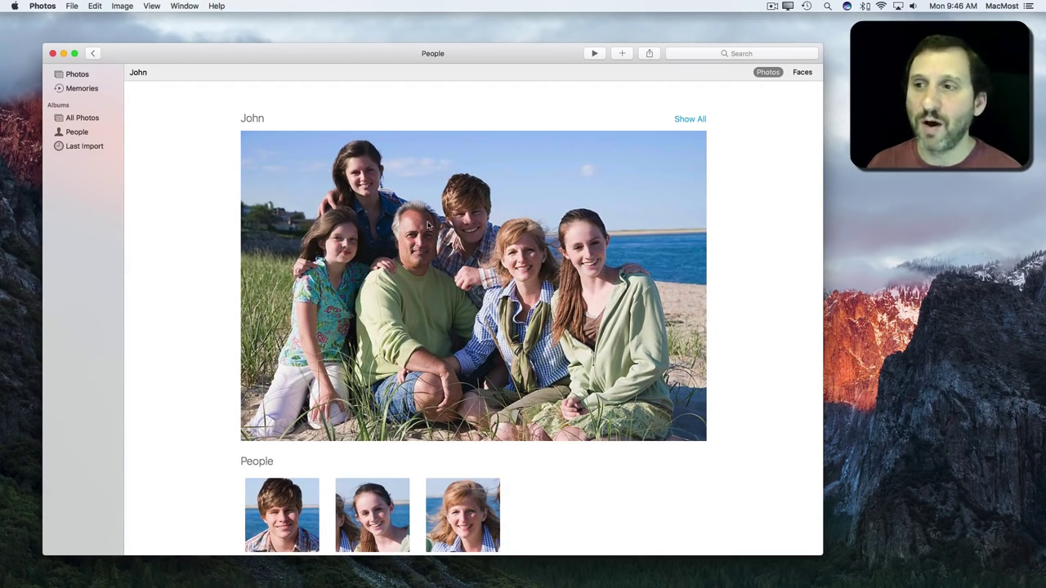
Switch to face-cropped view and show all of John's face close-ups
{"action": "left_click", "coordinate": [803, 73]}
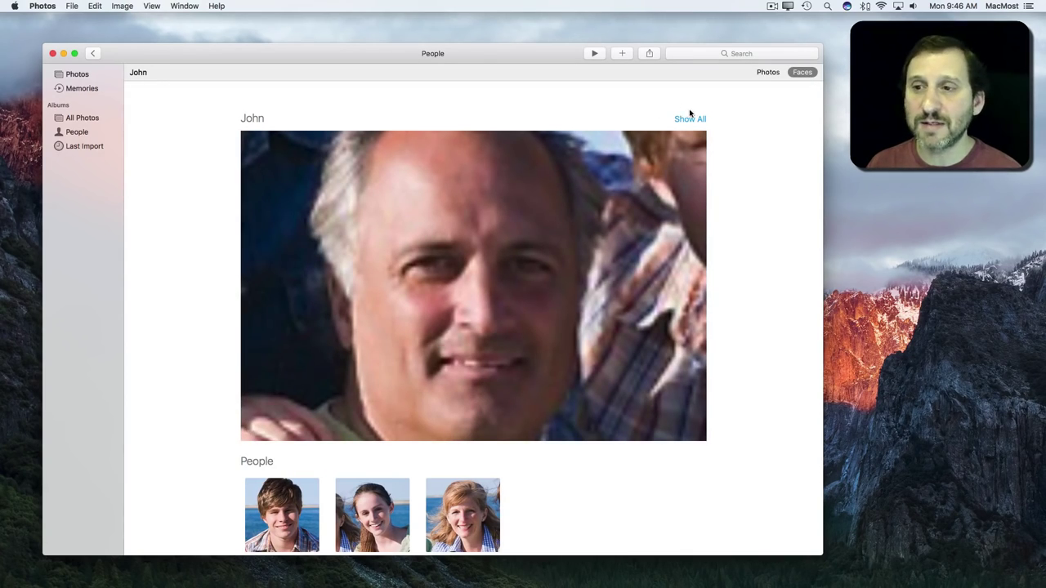
{"action": "left_click", "coordinate": [690, 118]}
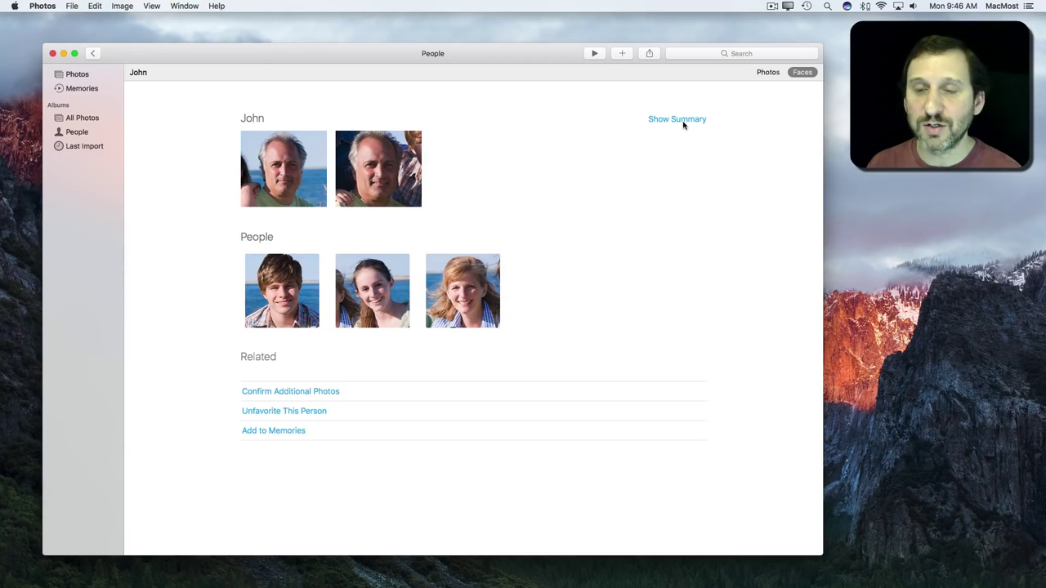
{"action": "left_click", "coordinate": [684, 120]}
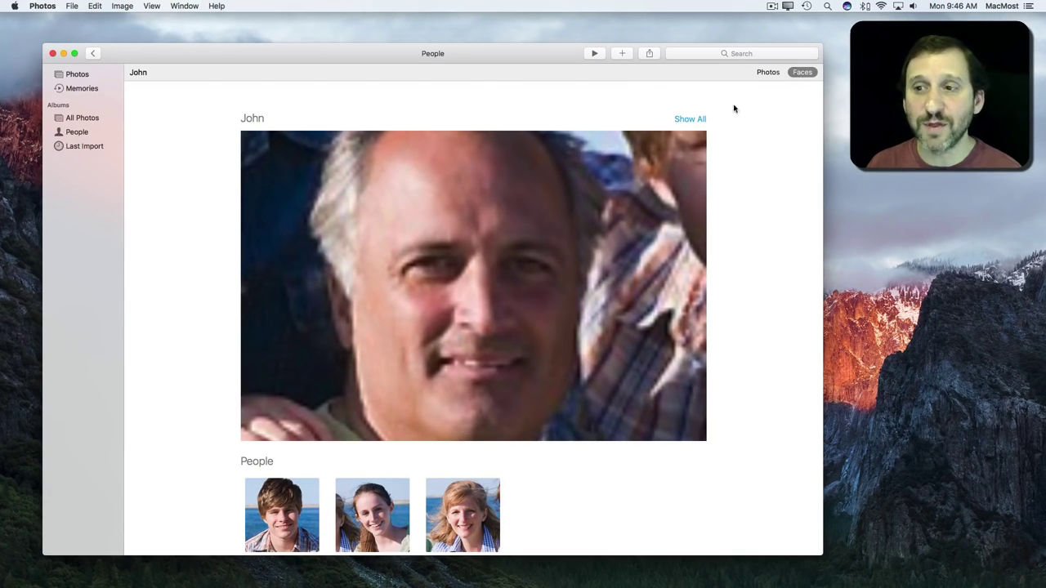
{"action": "left_click", "coordinate": [687, 119]}
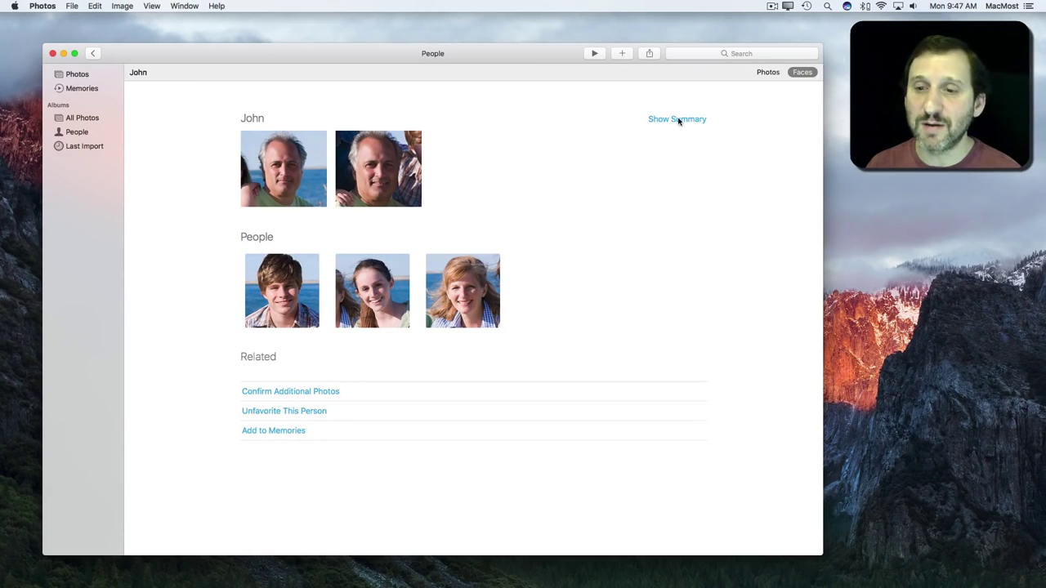
{"action": "left_click", "coordinate": [689, 120]}
{"action": "left_click", "coordinate": [691, 120]}
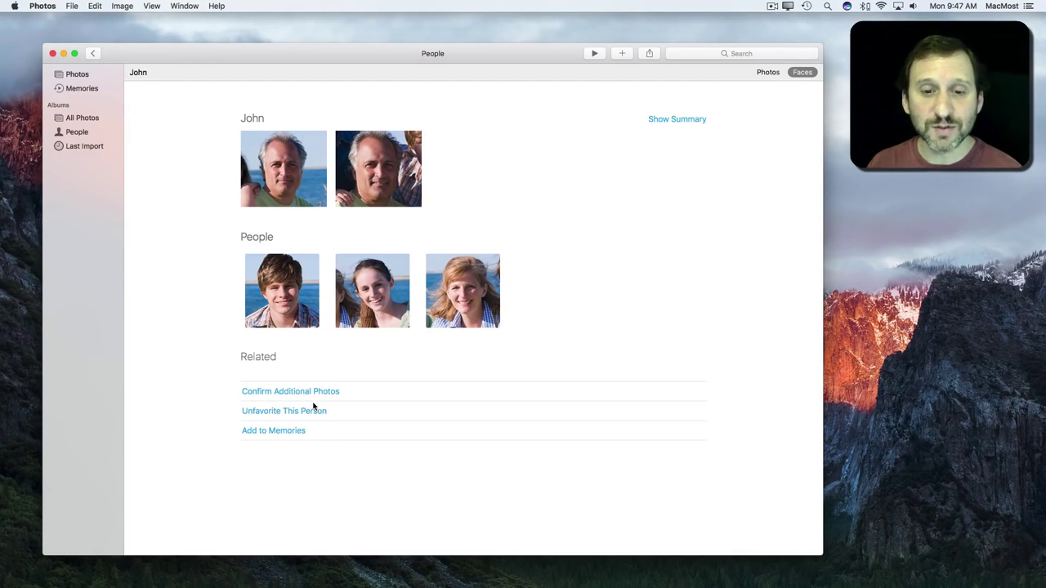
Check John for additional photos to confirm, finding none, and return to People
{"action": "left_click", "coordinate": [264, 394]}
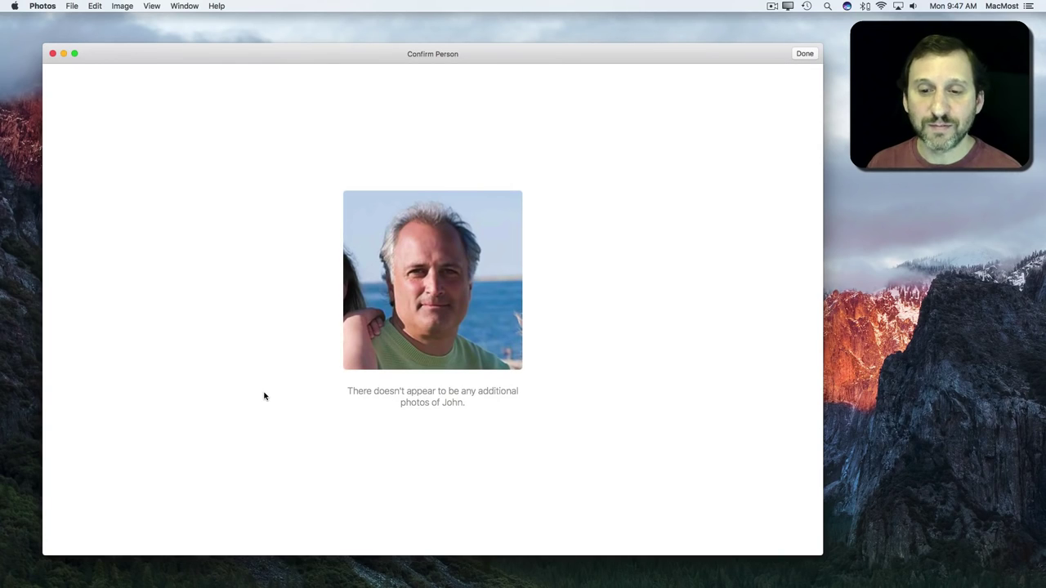
{"action": "left_click", "coordinate": [805, 54]}
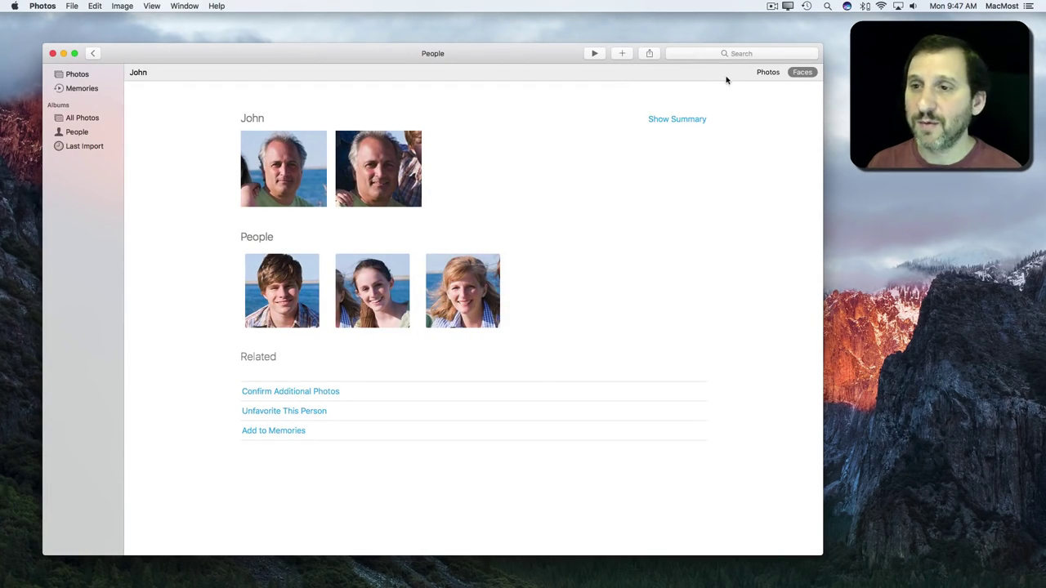
{"action": "left_click", "coordinate": [73, 136]}
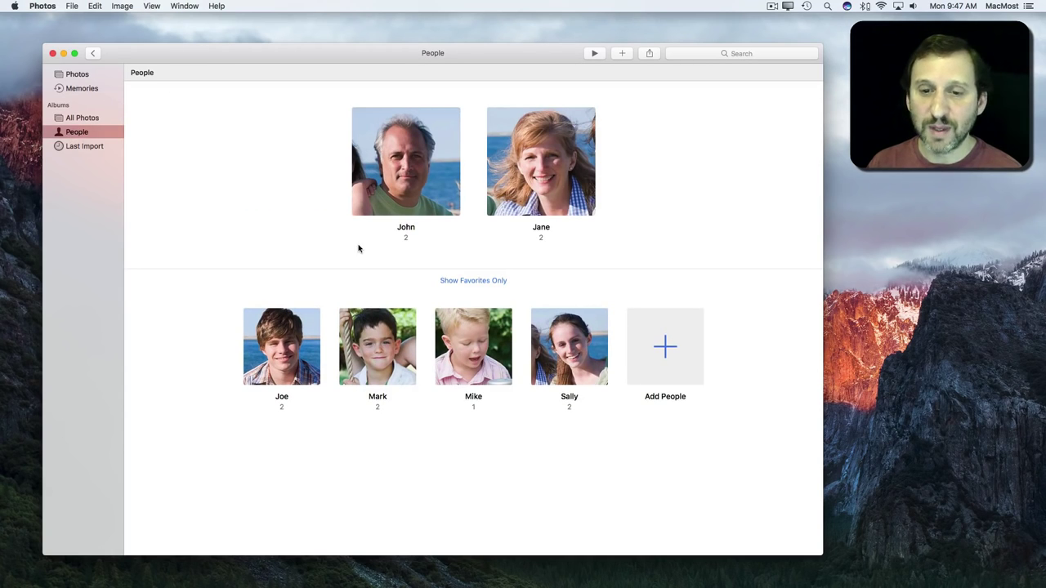
Open Joe's page and check for additional photos of him, finding none
{"action": "double_click", "coordinate": [292, 357]}
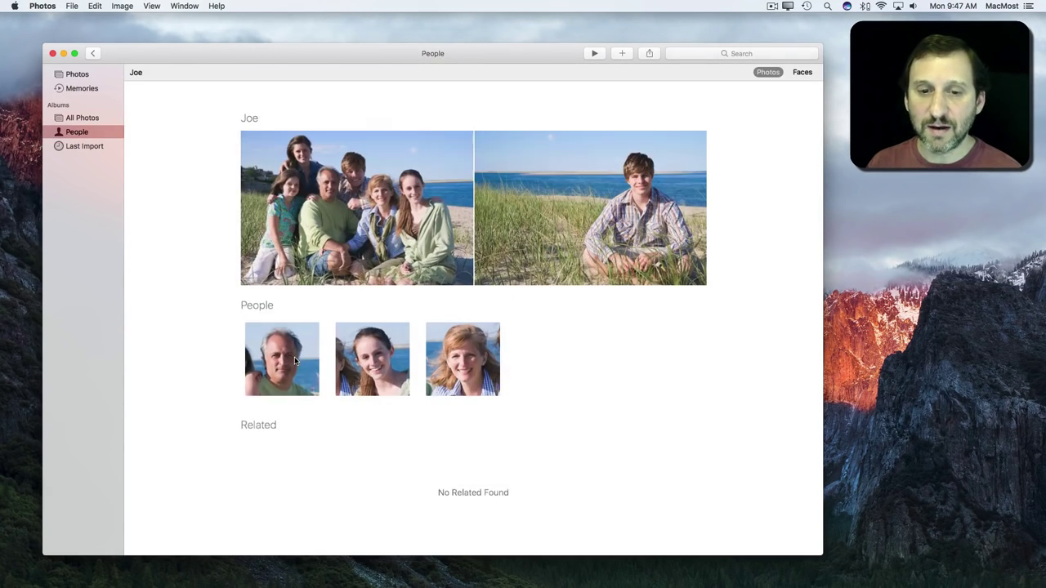
{"action": "scroll", "coordinate": [325, 449], "scroll_direction": "down", "scroll_amount": 3}
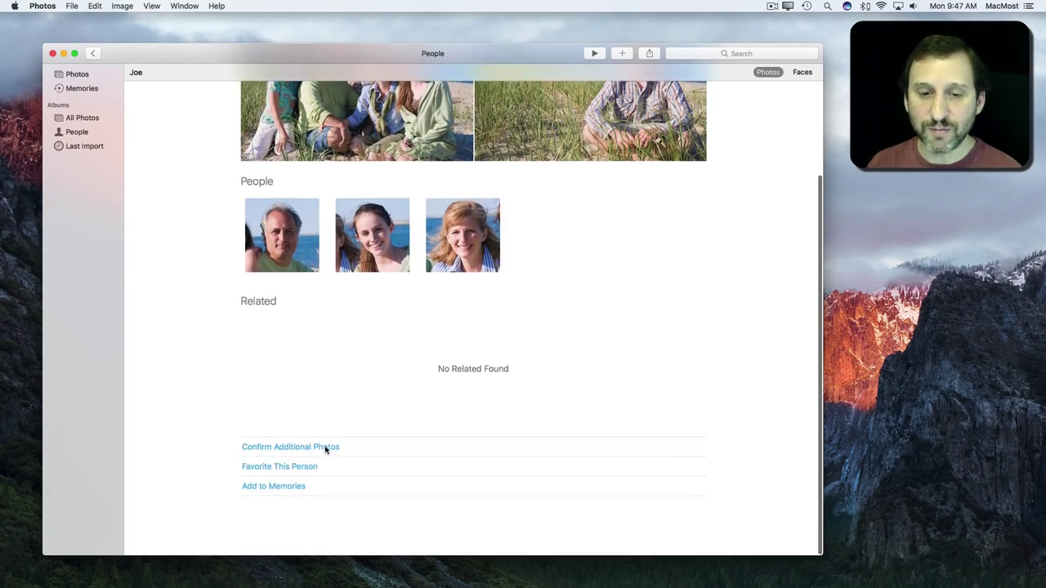
{"action": "left_click", "coordinate": [266, 453]}
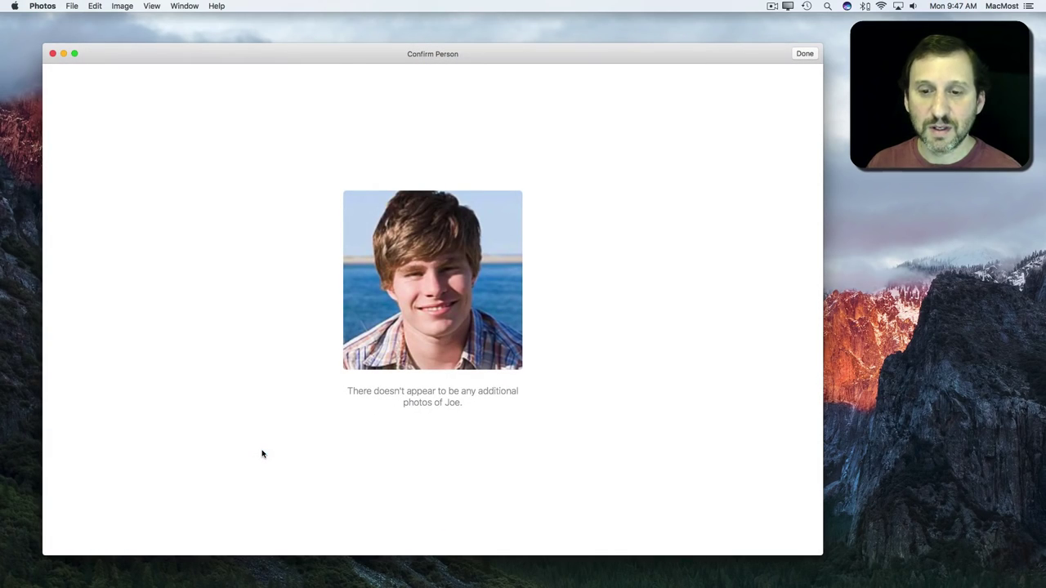
{"action": "left_click", "coordinate": [804, 54]}
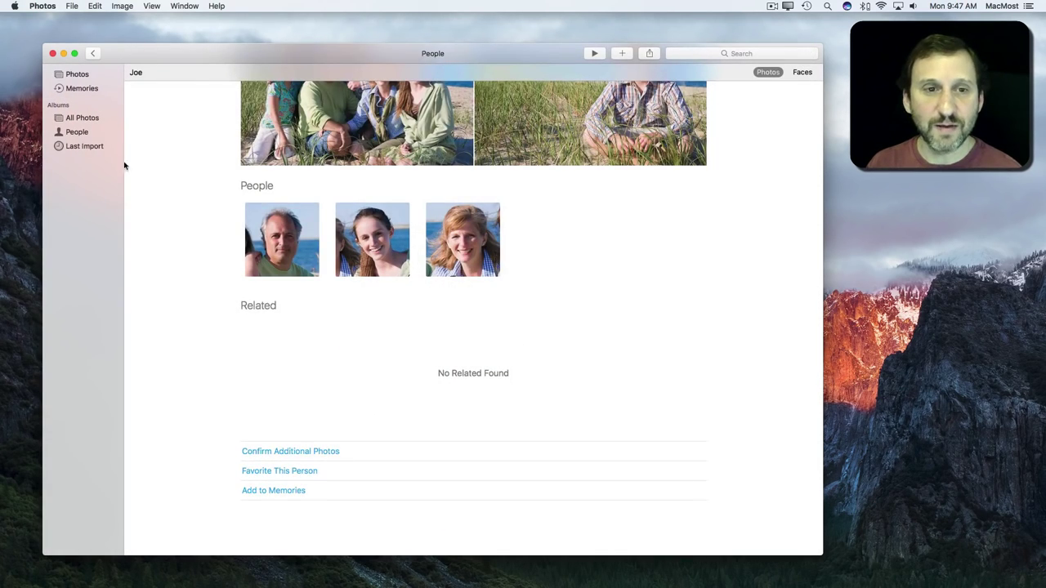
Confirm Mike in the striped-shirt and swing photos, then return to the People album
{"action": "left_click", "coordinate": [78, 133]}
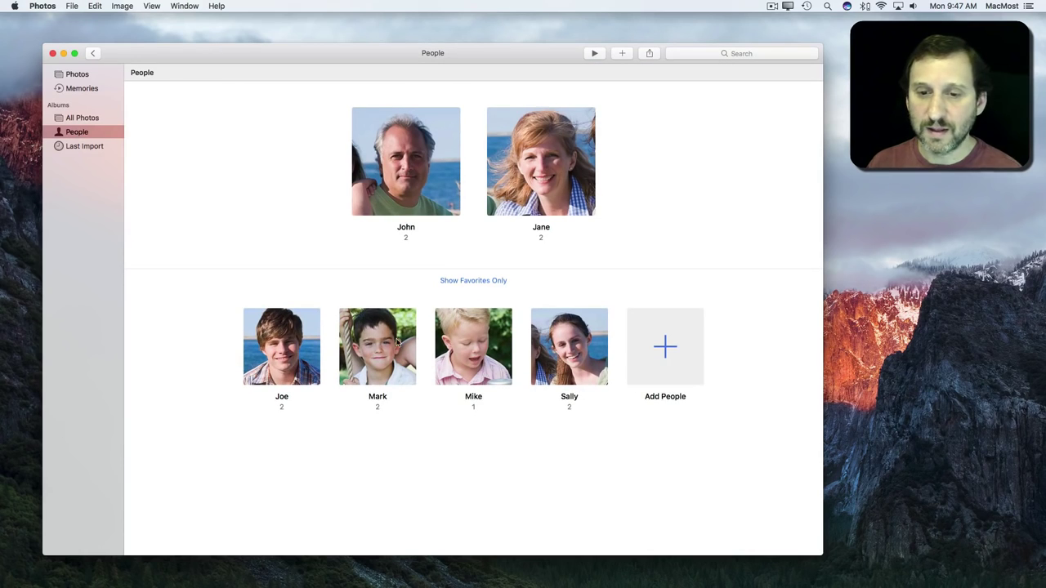
{"action": "left_click", "coordinate": [469, 358]}
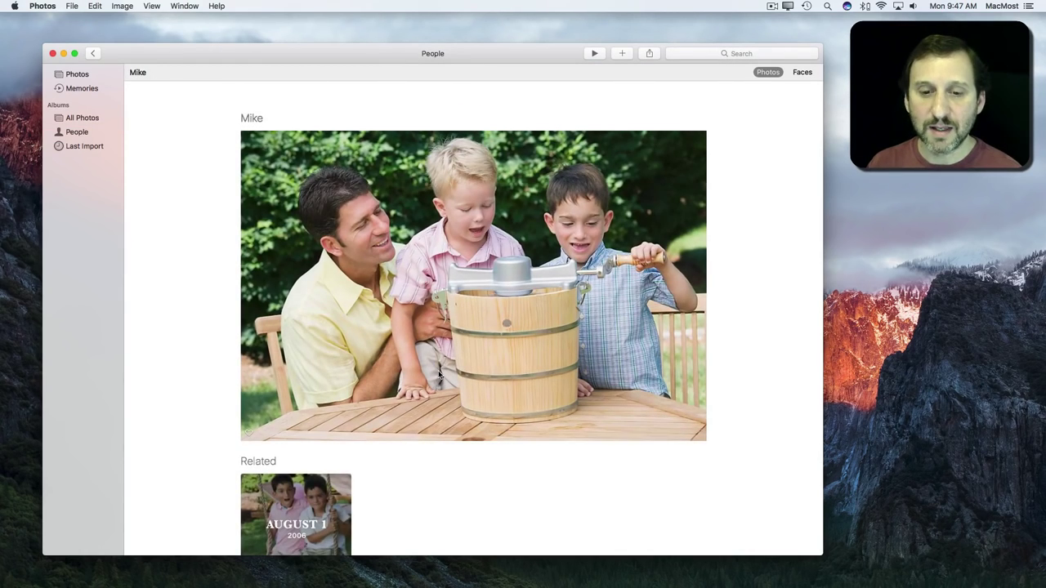
{"action": "scroll", "coordinate": [440, 374], "scroll_direction": "down", "scroll_amount": 4}
{"action": "left_click", "coordinate": [286, 450]}
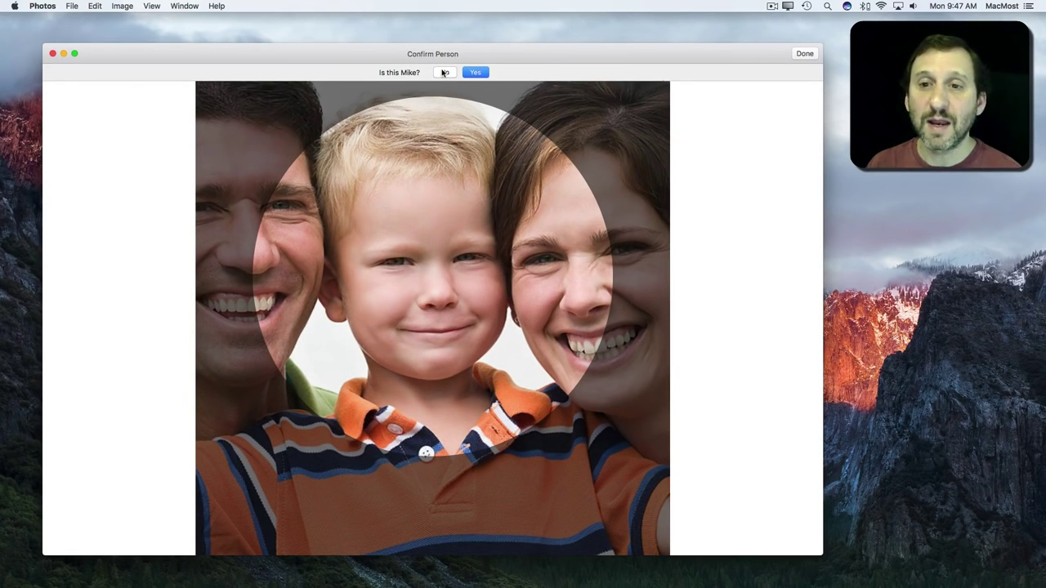
{"action": "left_click", "coordinate": [476, 72]}
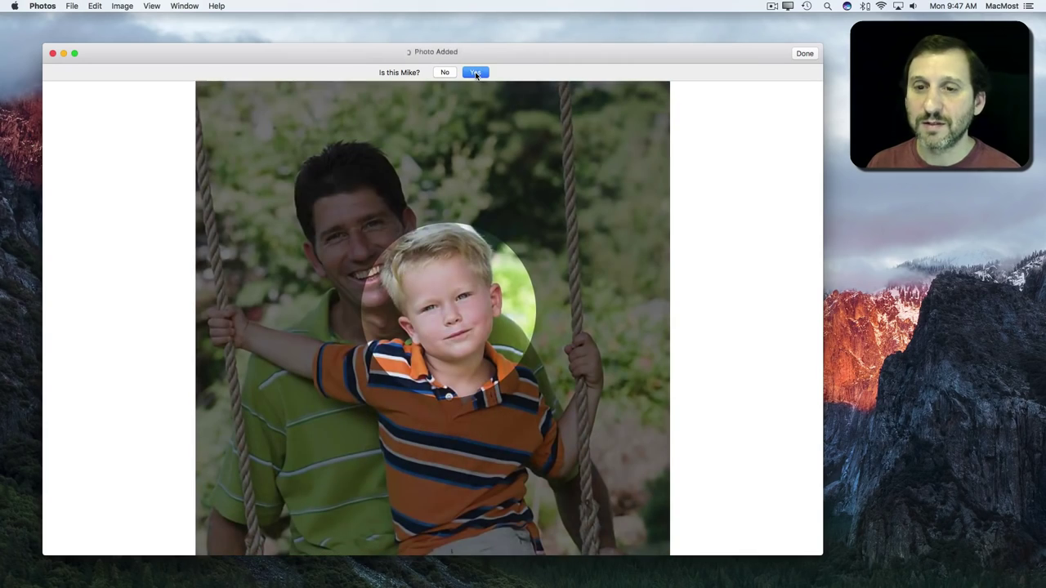
{"action": "left_click", "coordinate": [473, 72]}
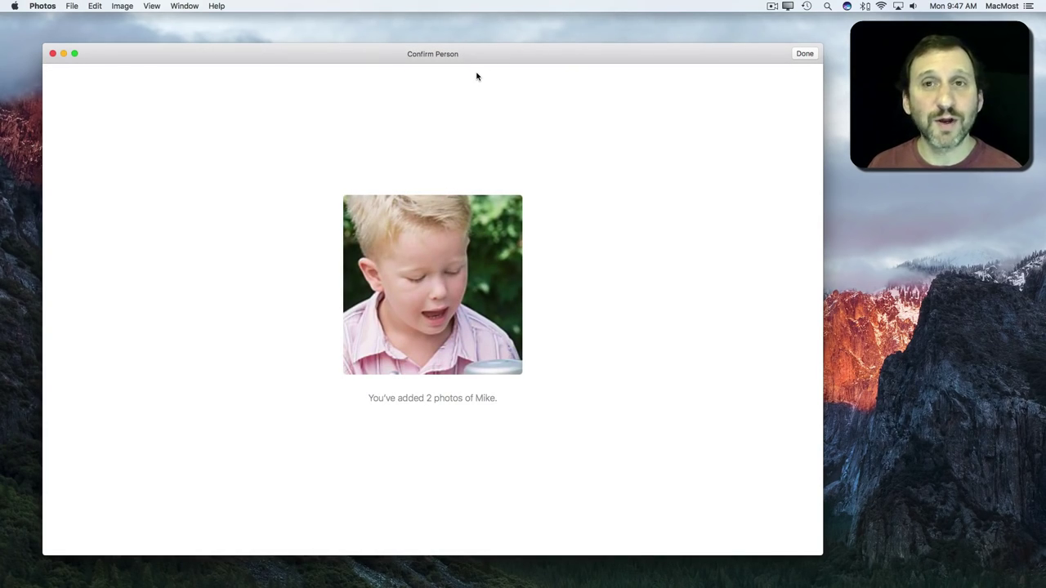
{"action": "left_click", "coordinate": [806, 54]}
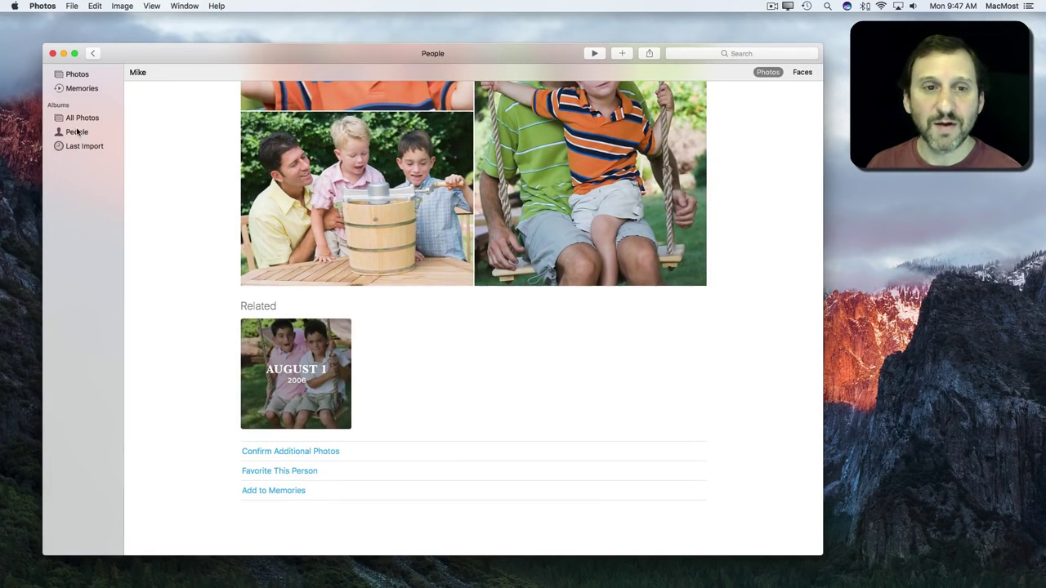
{"action": "left_click", "coordinate": [77, 132]}
Pick the unnamed girl's two faces and merge them into one new person
{"action": "left_click", "coordinate": [699, 379]}
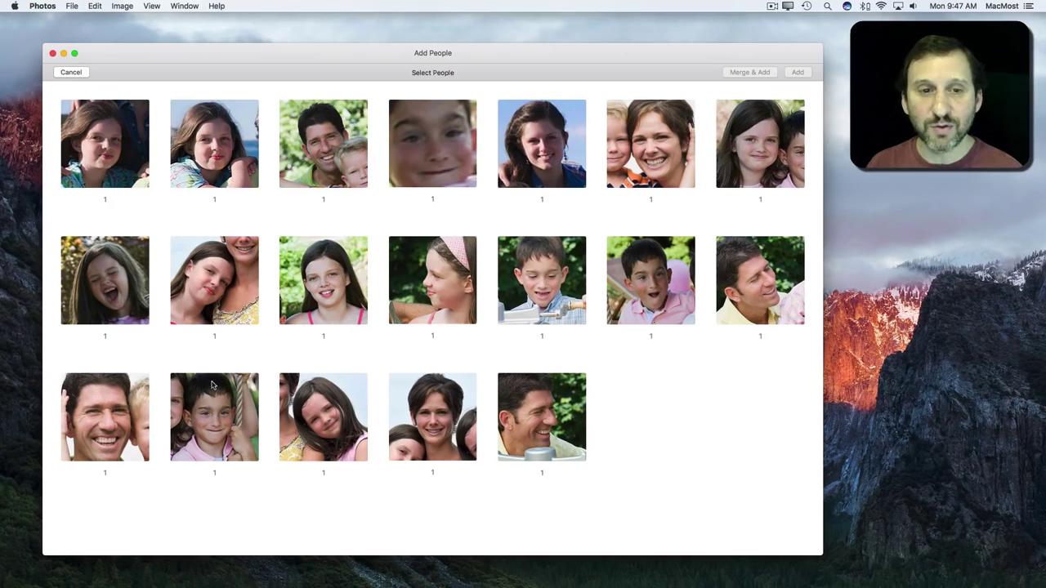
{"action": "left_click", "coordinate": [100, 153]}
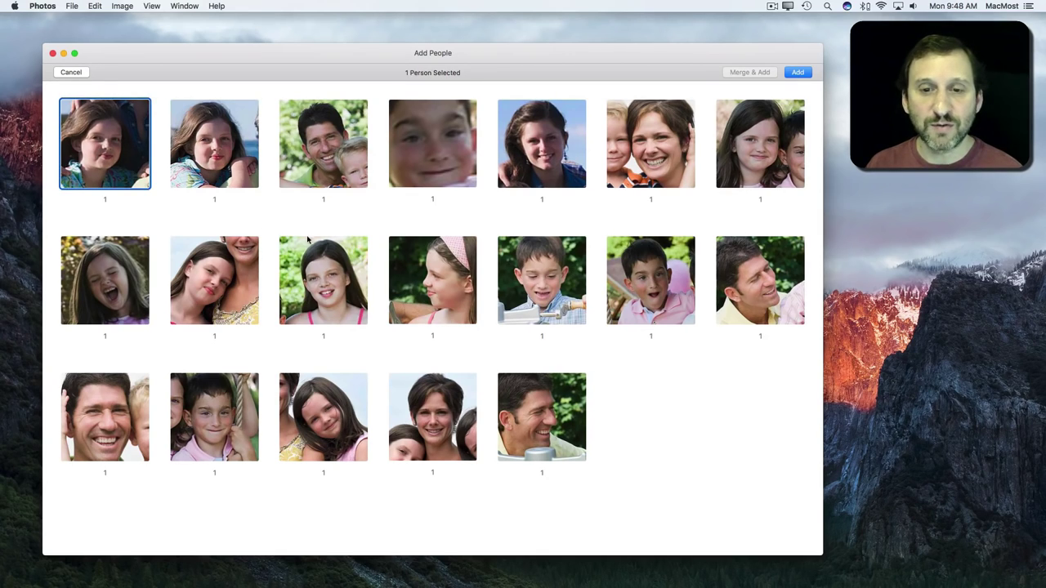
{"action": "left_click", "coordinate": [319, 288]}
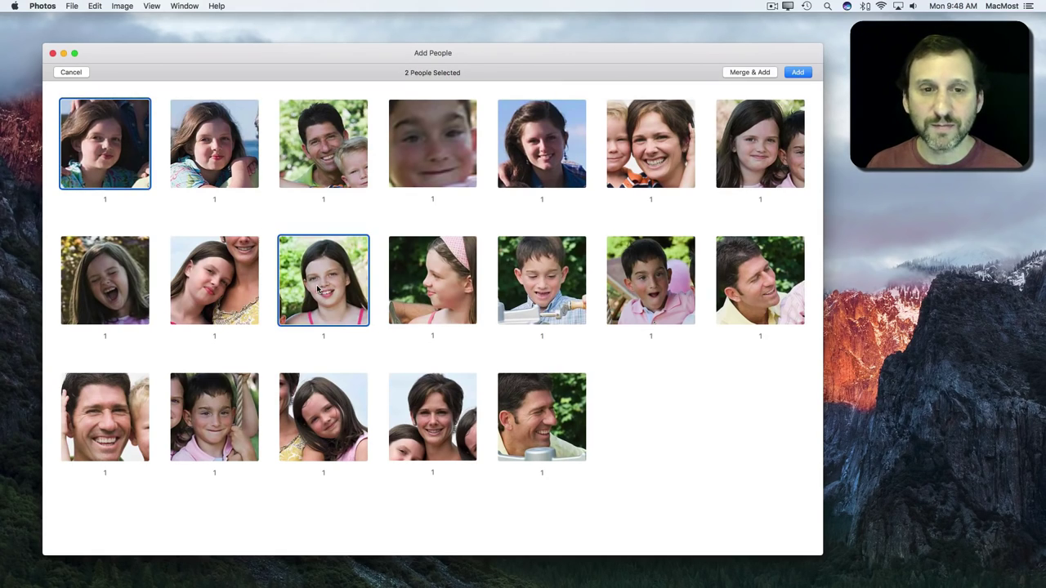
{"action": "left_click", "coordinate": [748, 72]}
{"action": "left_click", "coordinate": [503, 137]}
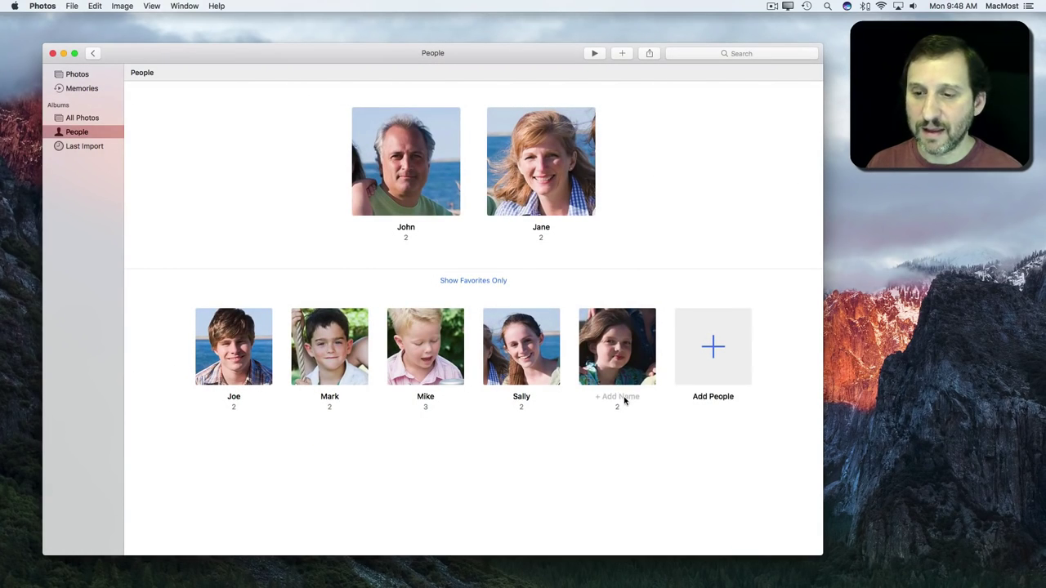
Name the new girl's face Janice
{"action": "left_click", "coordinate": [628, 397]}
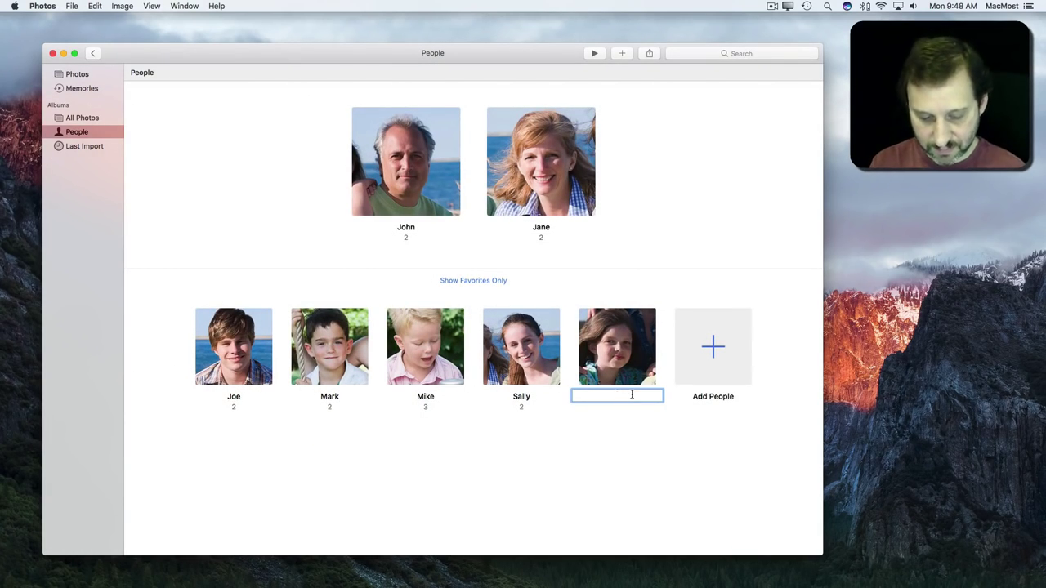
{"action": "type", "text": "Janice"}
{"action": "key", "text": "Return"}
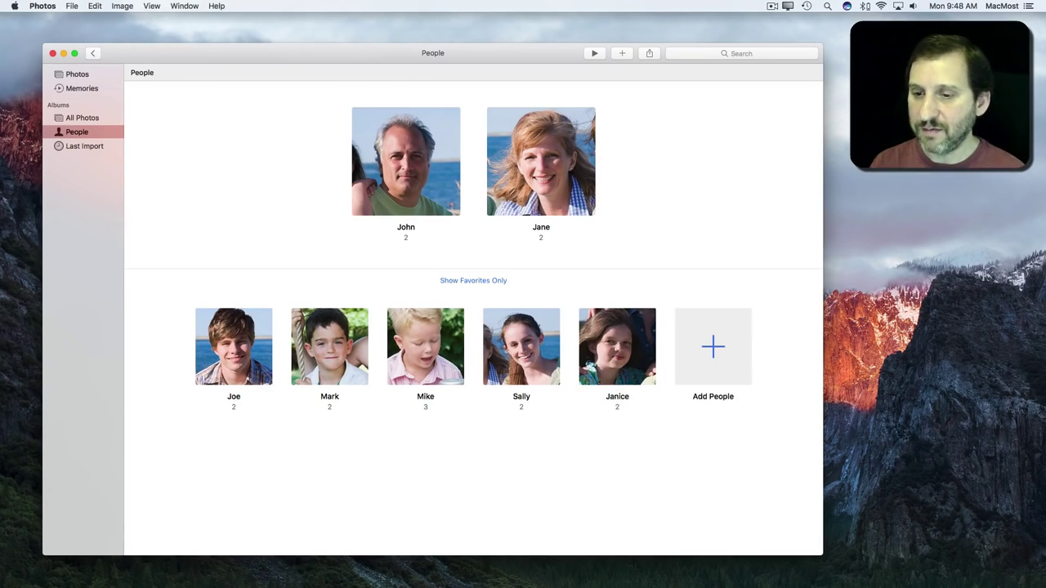
Open Janice's page and confirm her in two more suggested photos
{"action": "double_click", "coordinate": [236, 358]}
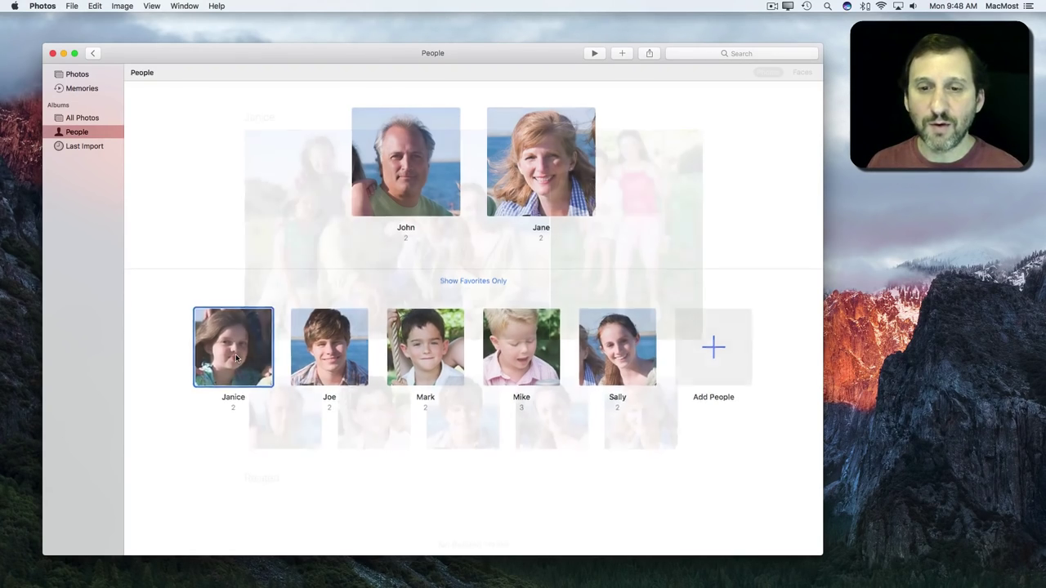
{"action": "scroll", "coordinate": [270, 441], "scroll_direction": "down", "scroll_amount": 5}
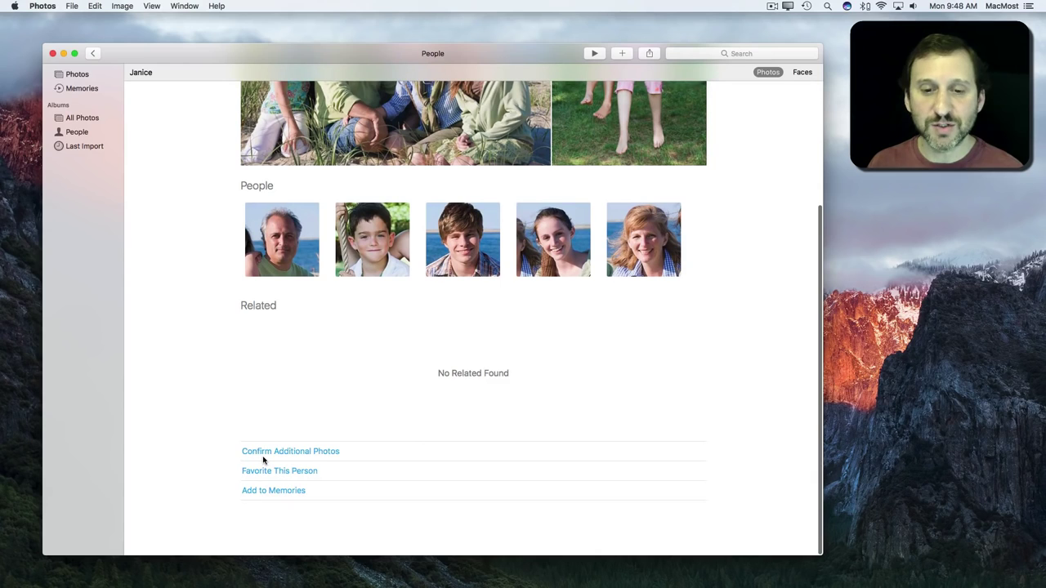
{"action": "left_click", "coordinate": [295, 452]}
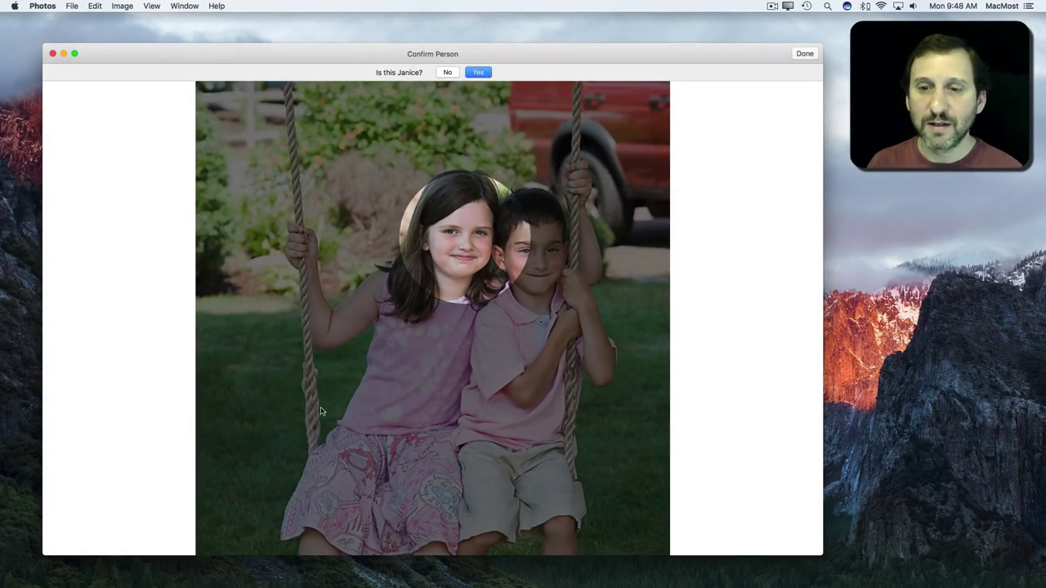
{"action": "left_click", "coordinate": [478, 72]}
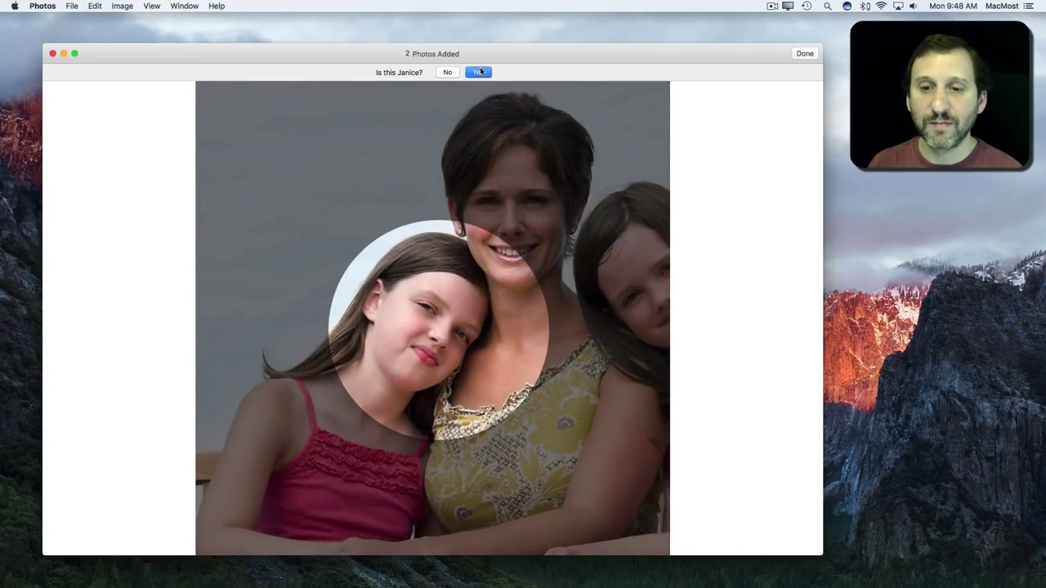
{"action": "left_click", "coordinate": [481, 72]}
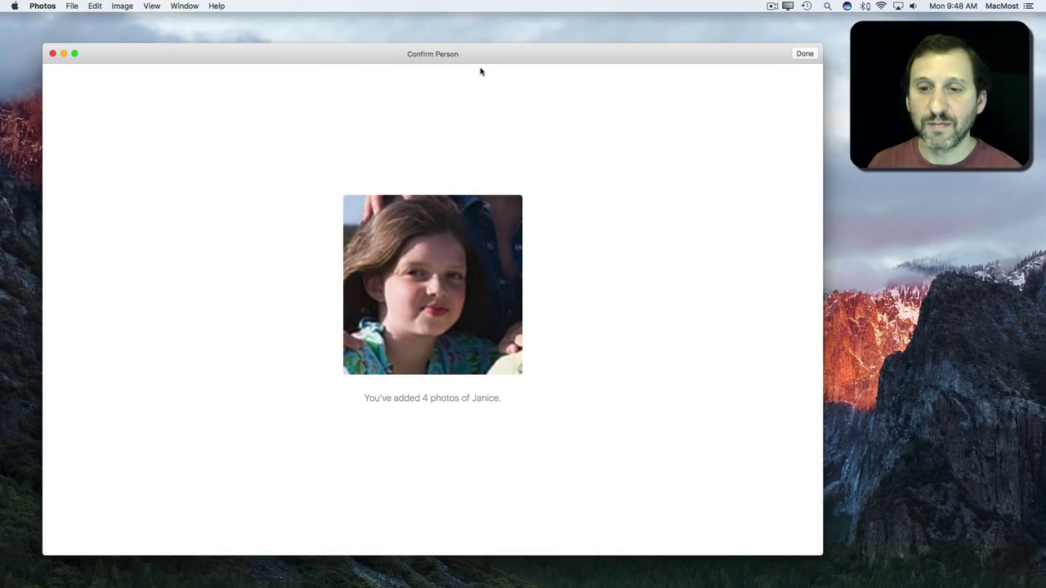
{"action": "left_click", "coordinate": [803, 54]}
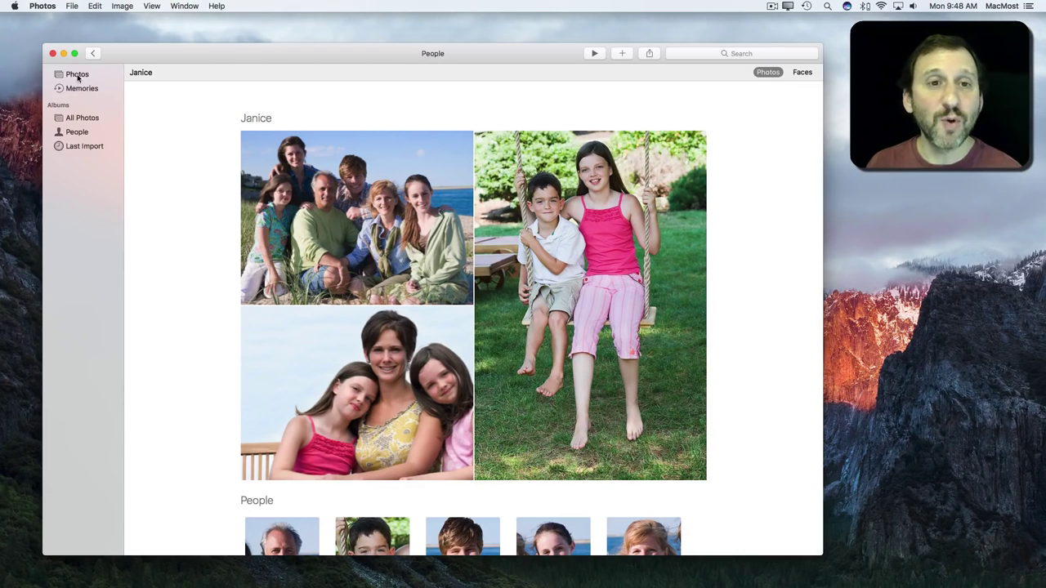
Open the second July 2 beach photo full size with face names shown
{"action": "left_click", "coordinate": [72, 74]}
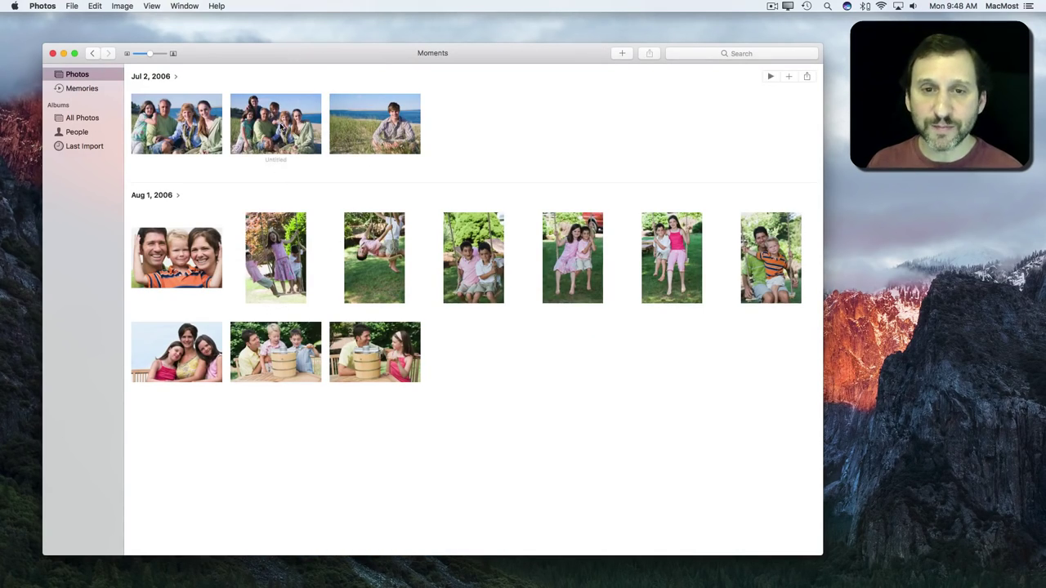
{"action": "double_click", "coordinate": [278, 127]}
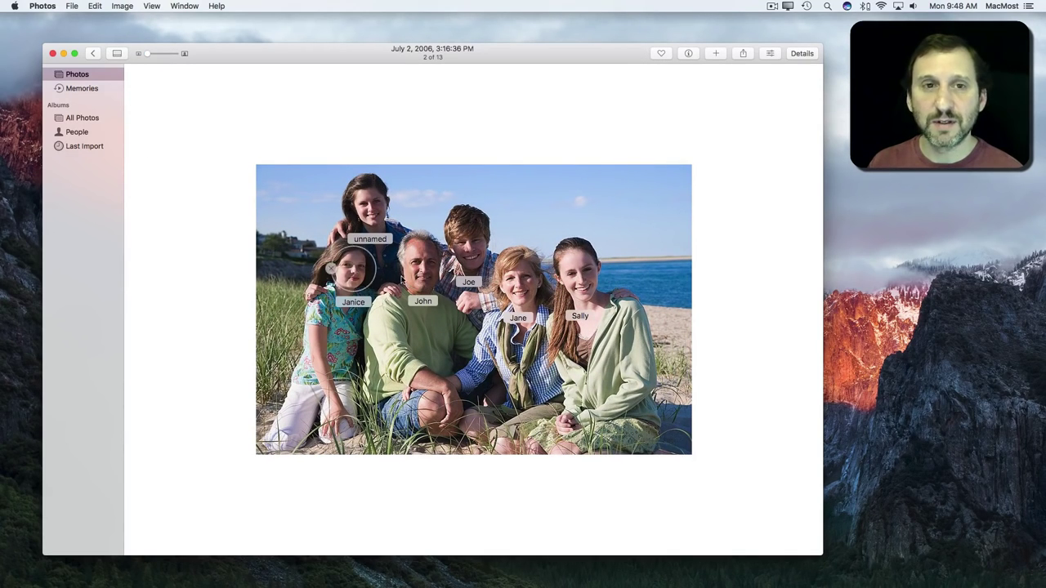
{"action": "left_click", "coordinate": [152, 6]}
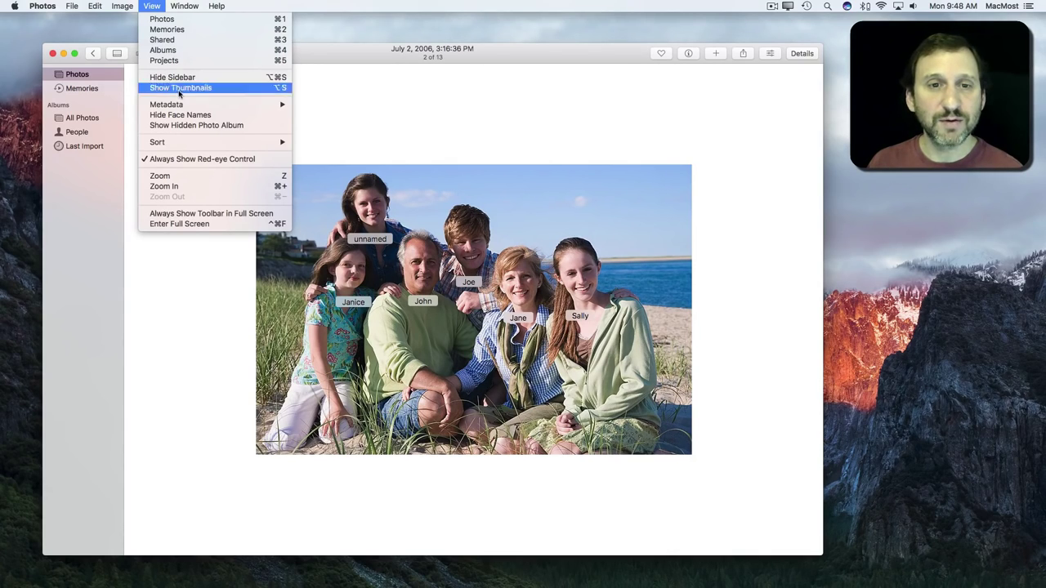
{"action": "left_click", "coordinate": [491, 105]}
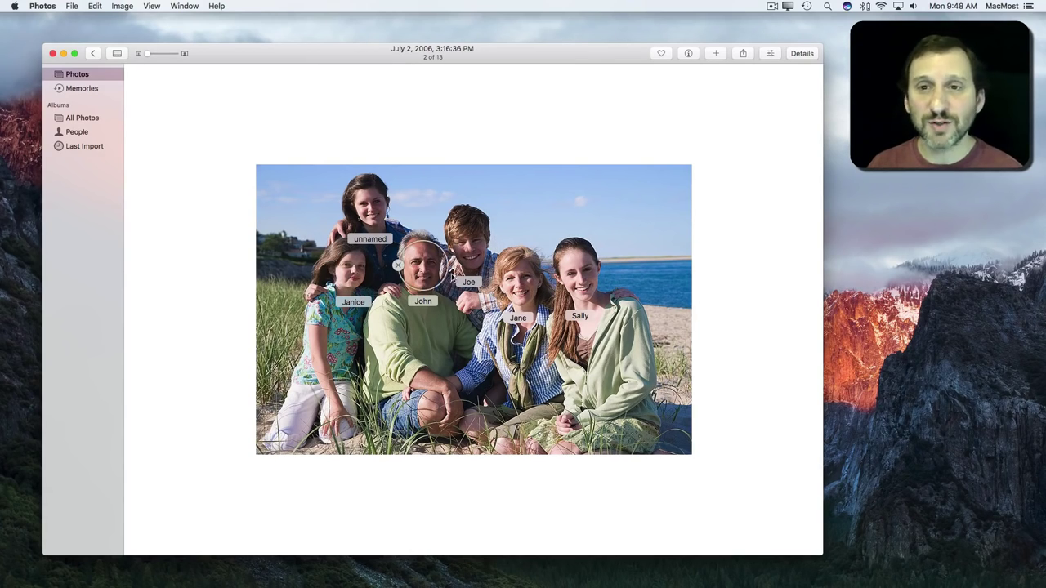
Open Janice's person page from the People album, checking John's and Janice's action menus
{"action": "left_click", "coordinate": [92, 132]}
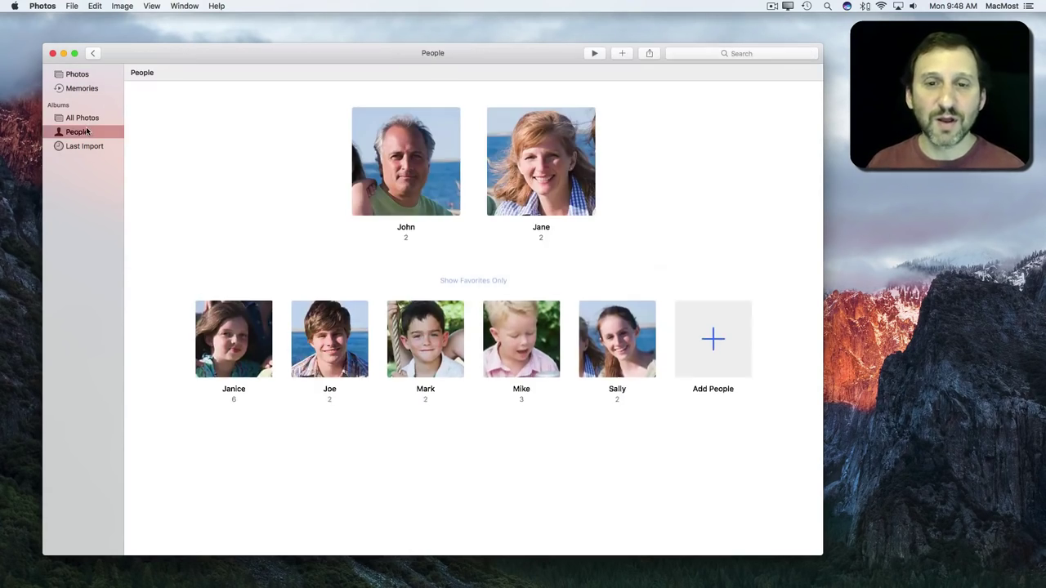
{"action": "right_click", "coordinate": [409, 170]}
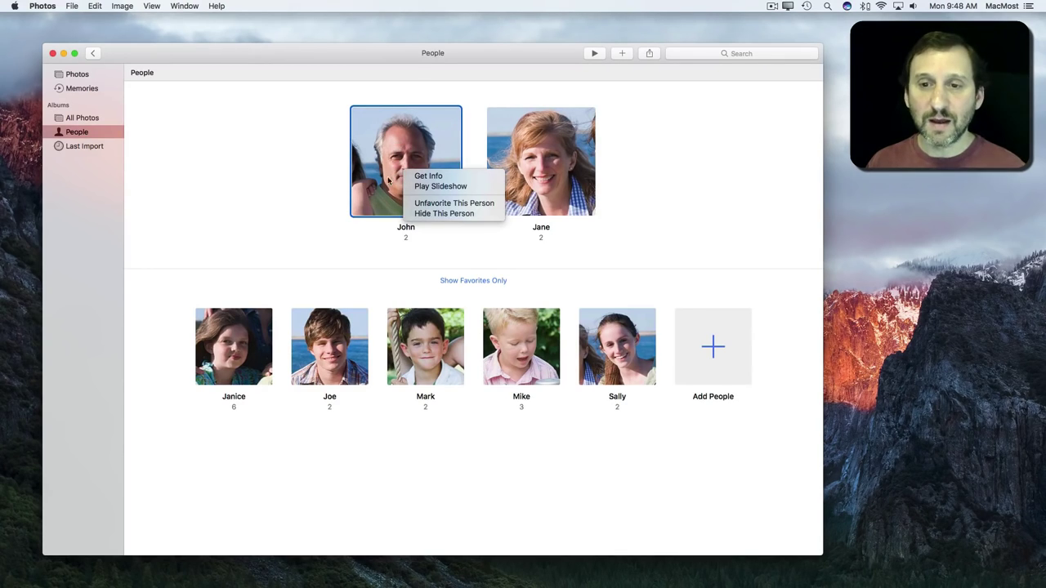
{"action": "left_click", "coordinate": [308, 257]}
{"action": "right_click", "coordinate": [244, 353]}
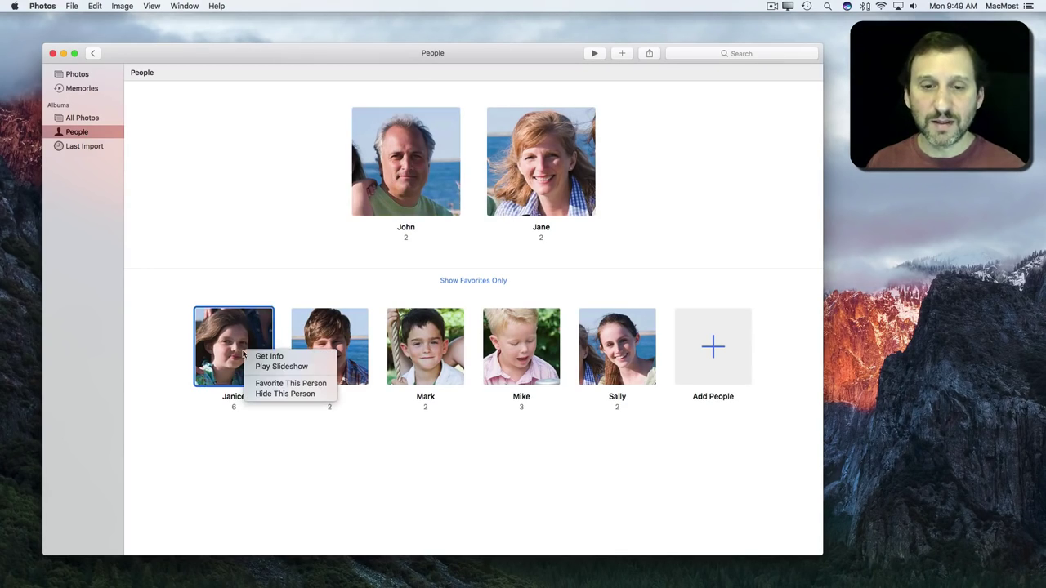
{"action": "left_click", "coordinate": [247, 266]}
{"action": "double_click", "coordinate": [234, 344]}
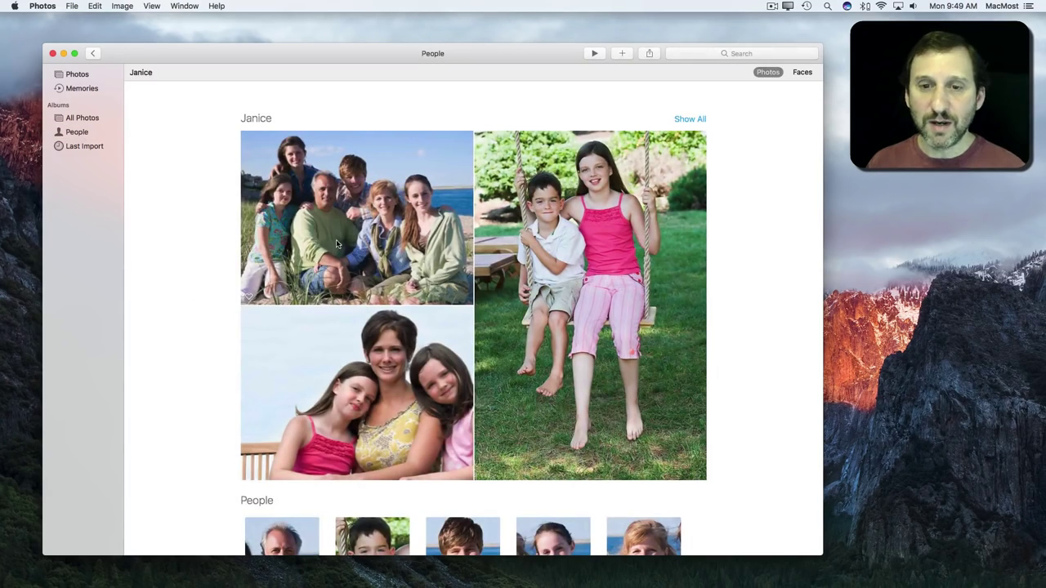
Show all of Janice's photos and open the August 1, 2006 swing photo full size
{"action": "right_click", "coordinate": [369, 220]}
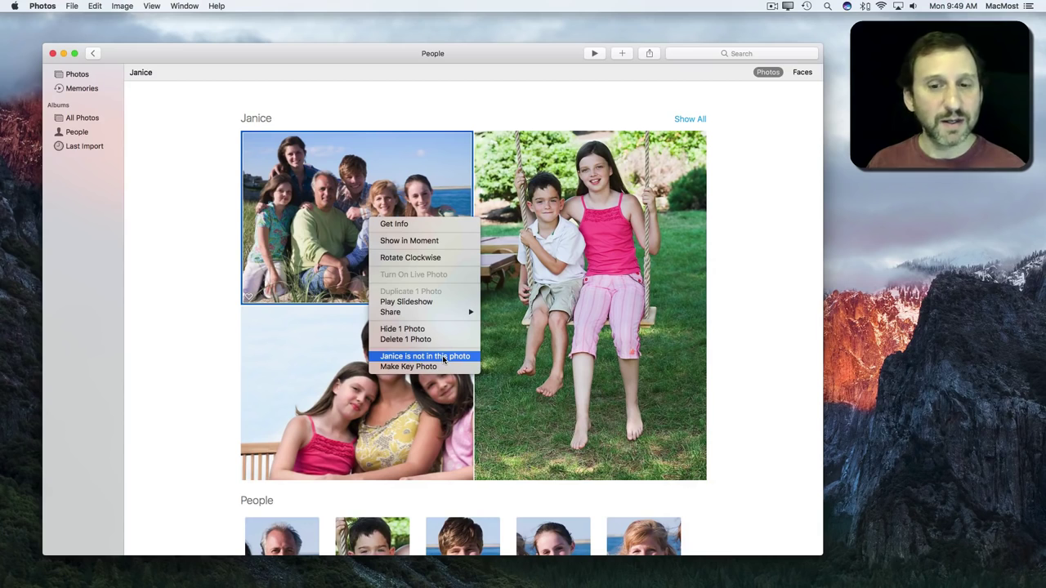
{"action": "left_click", "coordinate": [219, 360]}
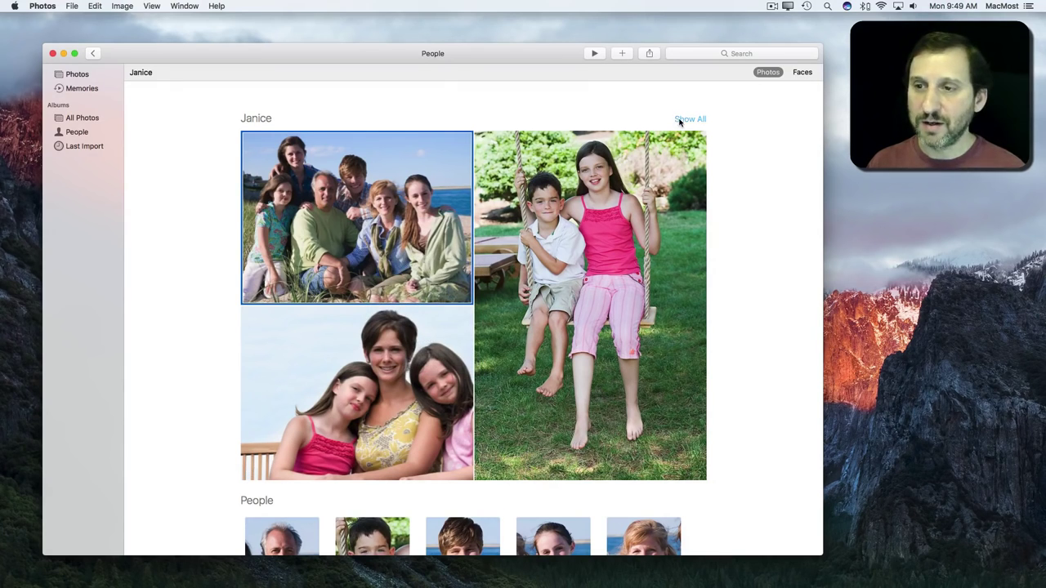
{"action": "left_click", "coordinate": [680, 121]}
{"action": "right_click", "coordinate": [473, 168]}
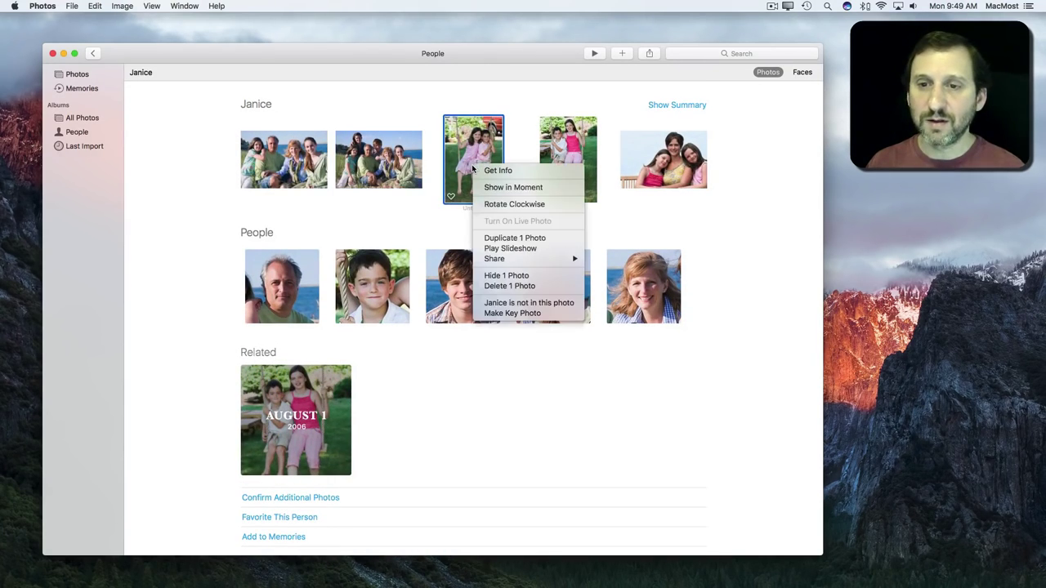
{"action": "left_click", "coordinate": [466, 141]}
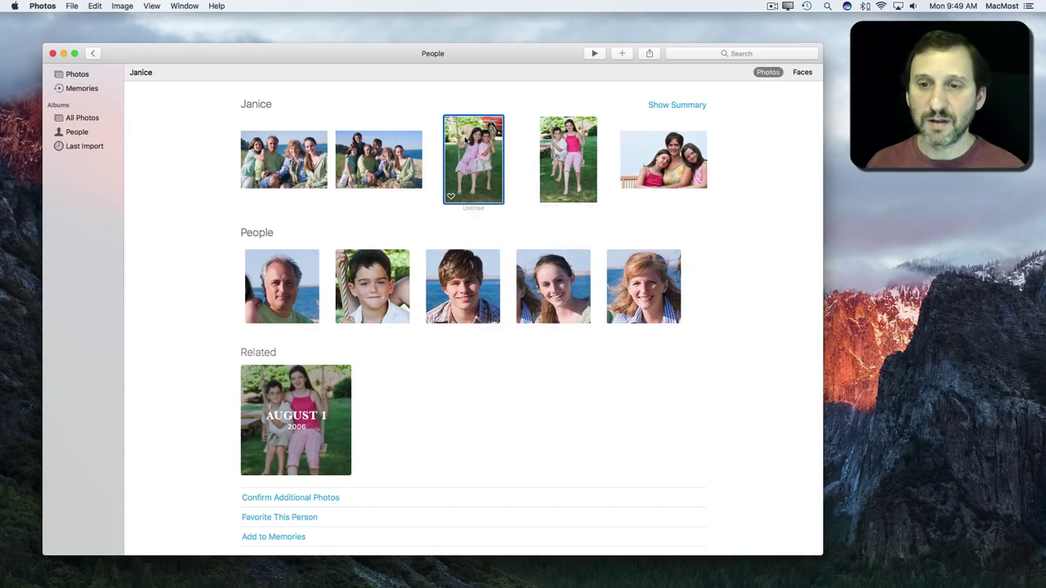
{"action": "double_click", "coordinate": [470, 142]}
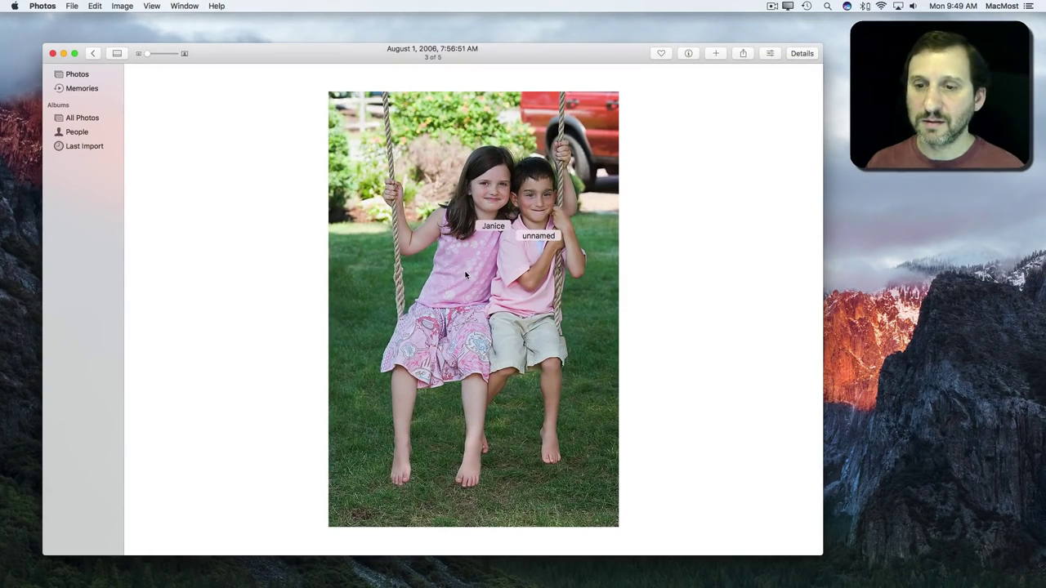